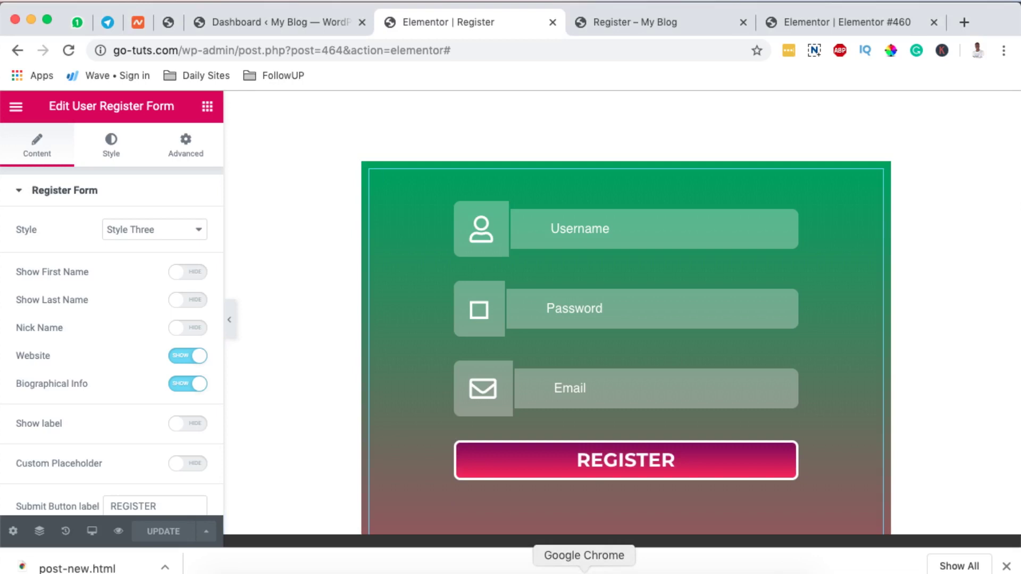
Check the live Register page's gradient form in Firefox, then return to the Chrome editor.
{"action": "left_click", "coordinate": [553, 572]}
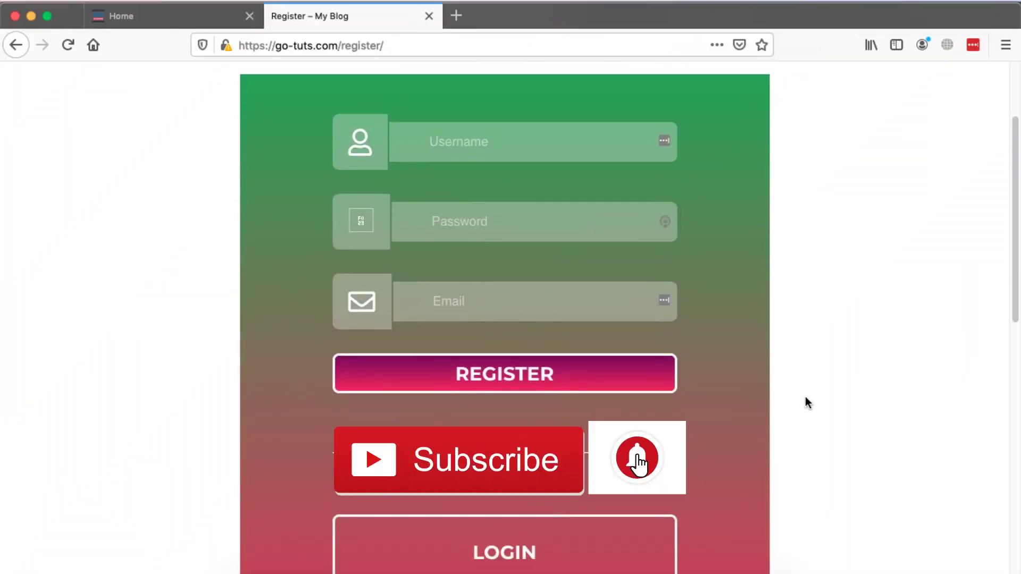
{"action": "scroll", "coordinate": [806, 397], "scroll_direction": "down", "scroll_amount": 5}
{"action": "scroll", "coordinate": [807, 403], "scroll_direction": "up", "scroll_amount": 2}
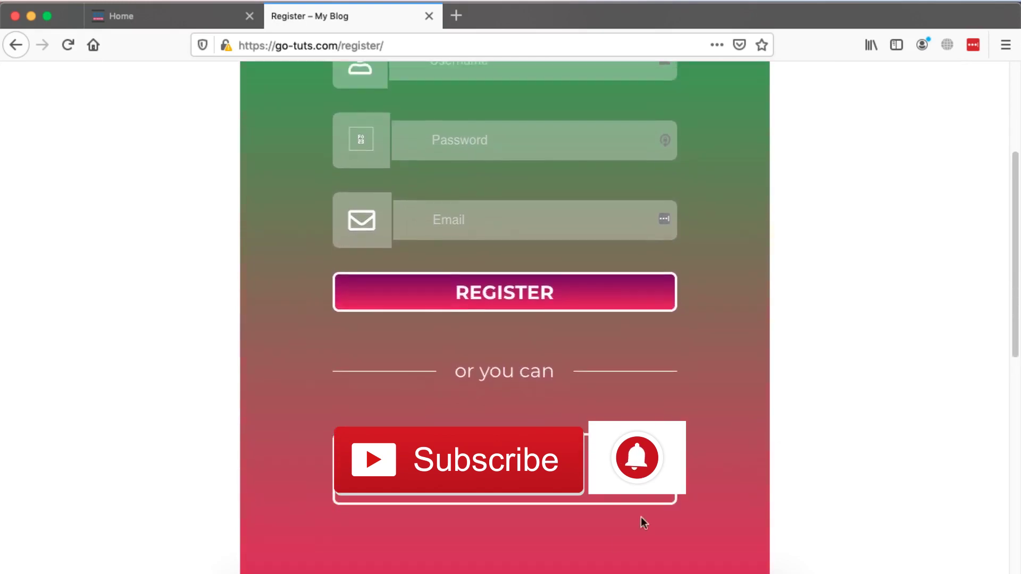
{"action": "left_click", "coordinate": [584, 570]}
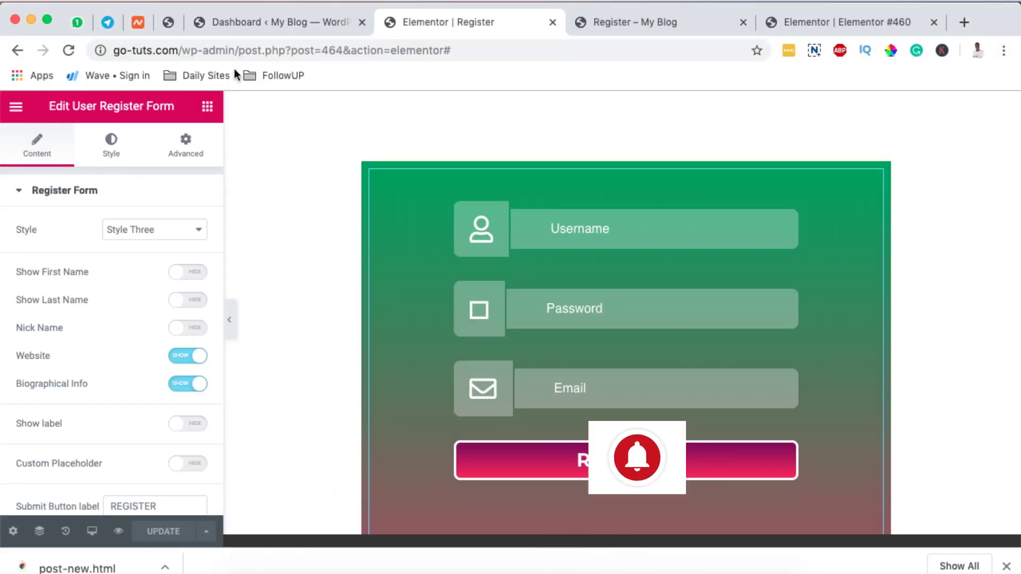
Search Add Plugins for 'ht mega' and confirm HT Mega – Absolute Addons shows Active.
{"action": "left_click", "coordinate": [224, 24]}
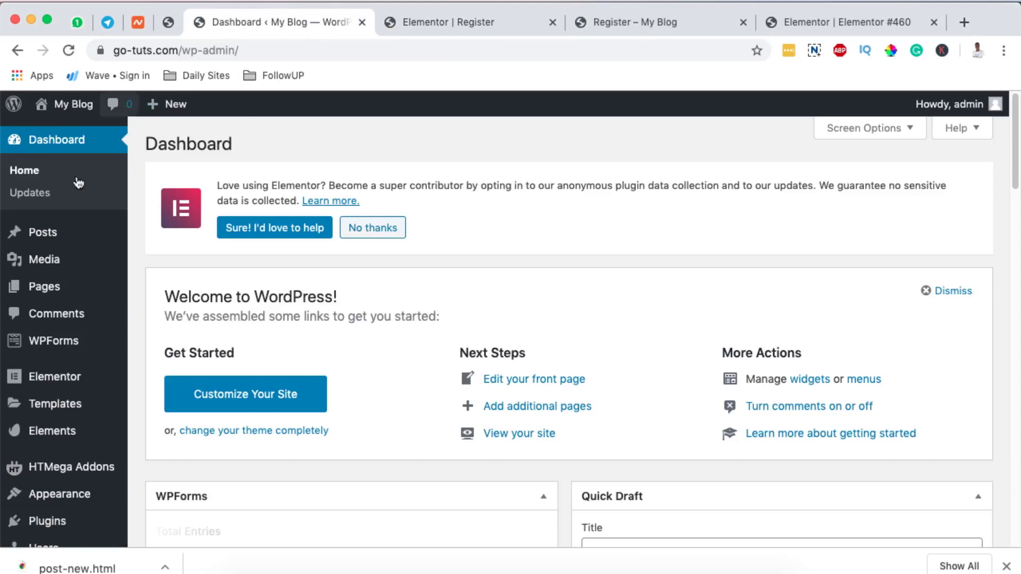
{"action": "scroll", "coordinate": [52, 447], "scroll_direction": "down", "scroll_amount": 3}
{"action": "left_click", "coordinate": [50, 431]}
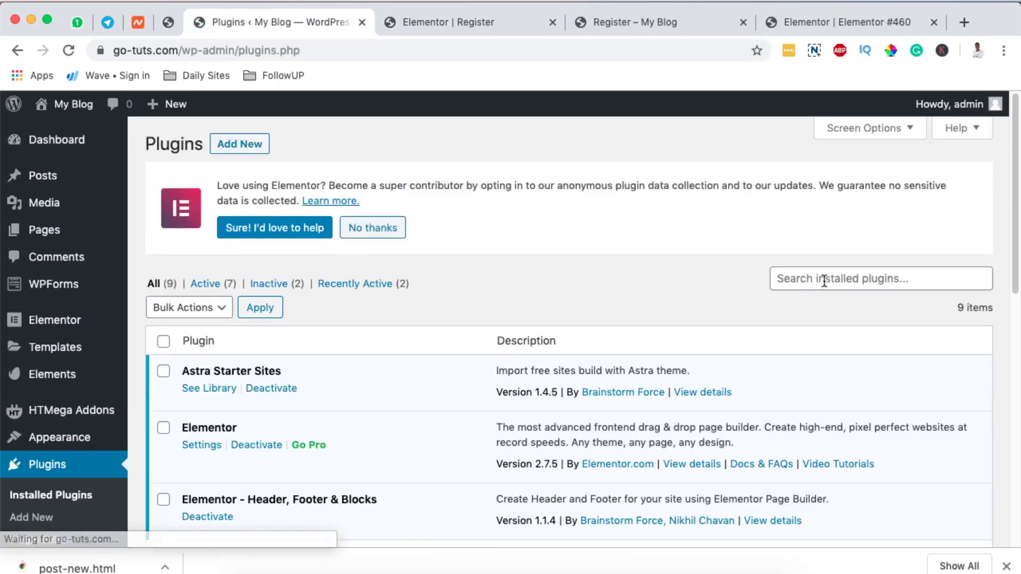
{"action": "left_click", "coordinate": [246, 143]}
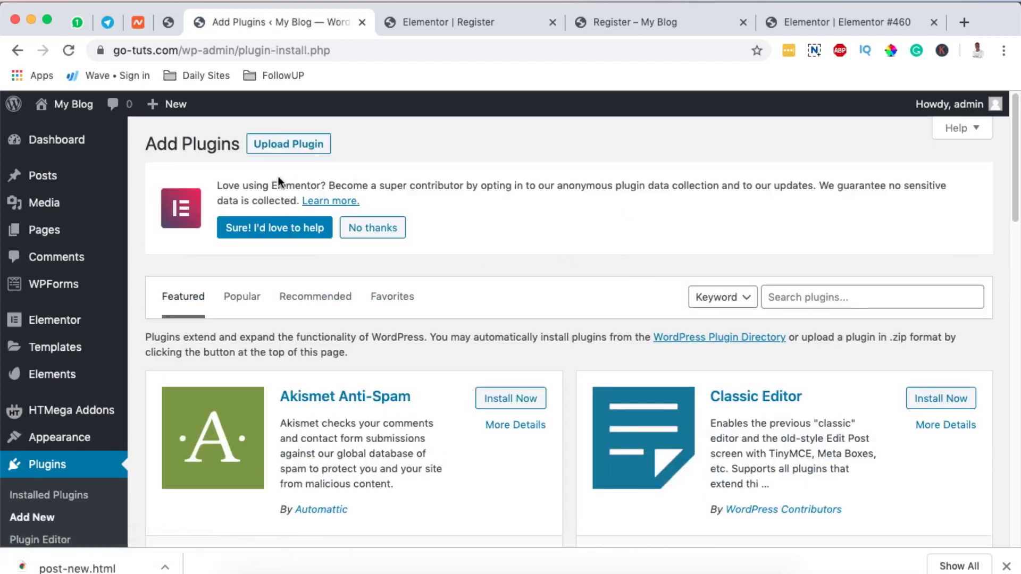
{"action": "left_click", "coordinate": [794, 299]}
{"action": "type", "text": "ht"}
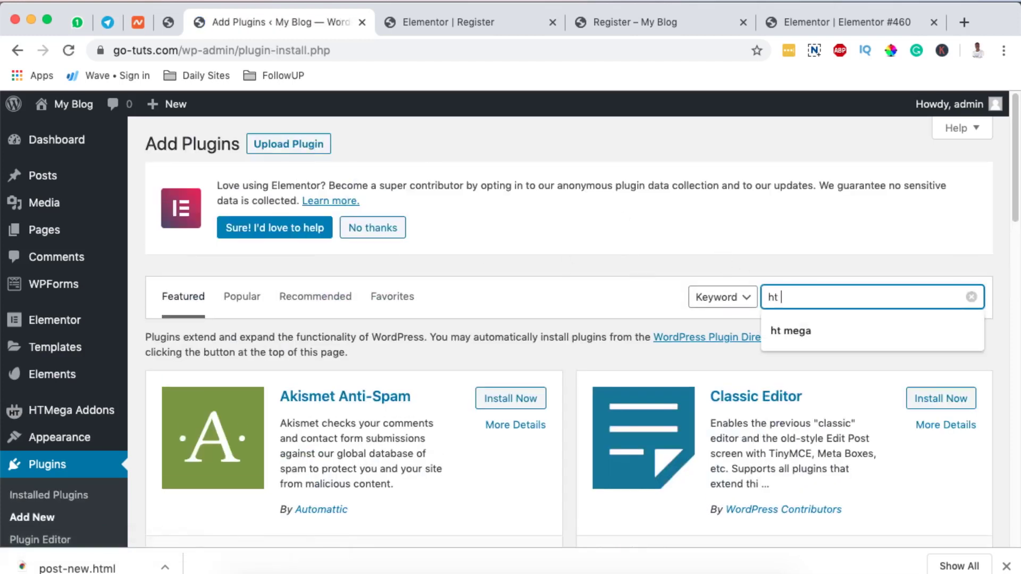
{"action": "type", "text": " mega"}
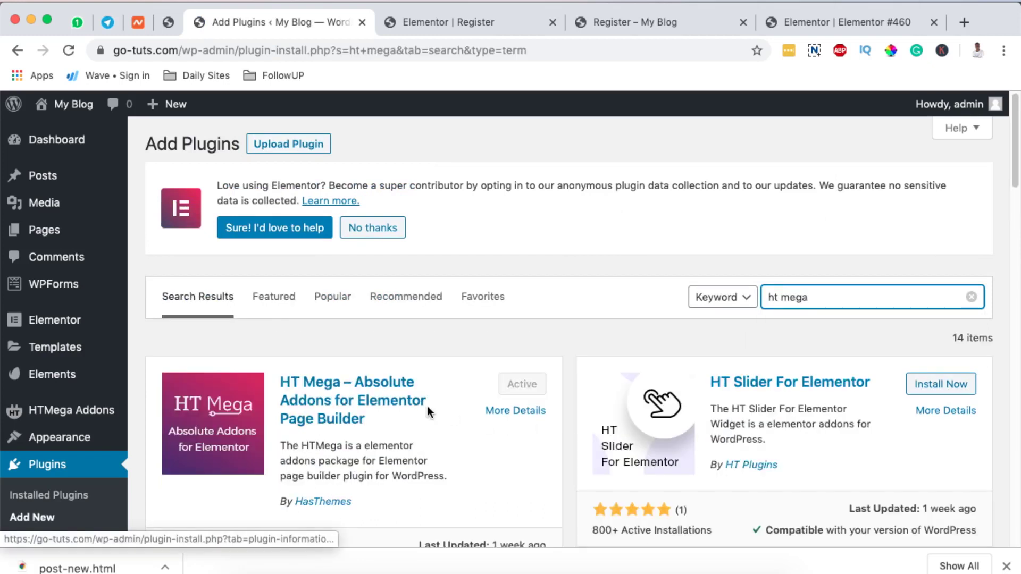
{"action": "scroll", "coordinate": [394, 426], "scroll_direction": "down", "scroll_amount": 3}
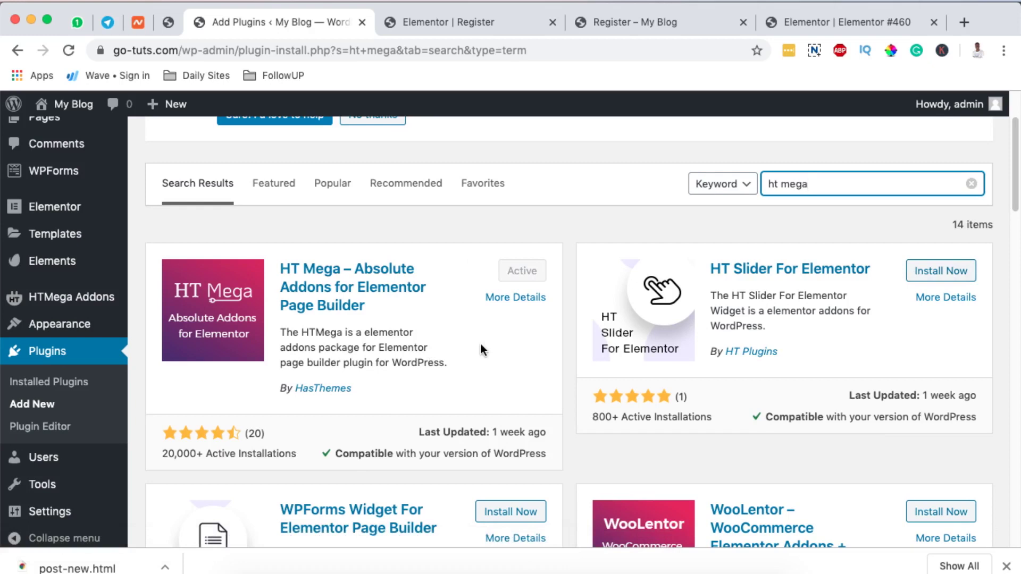
{"action": "mouse_move", "coordinate": [48, 301]}
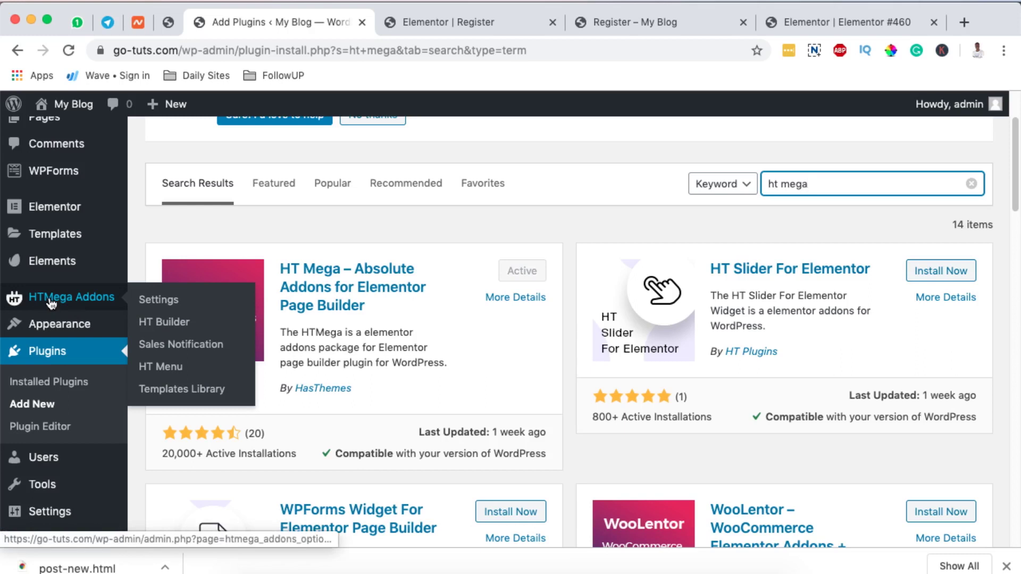
Open the HTMega Addons settings and scroll to the User Register Form element.
{"action": "left_click", "coordinate": [51, 301]}
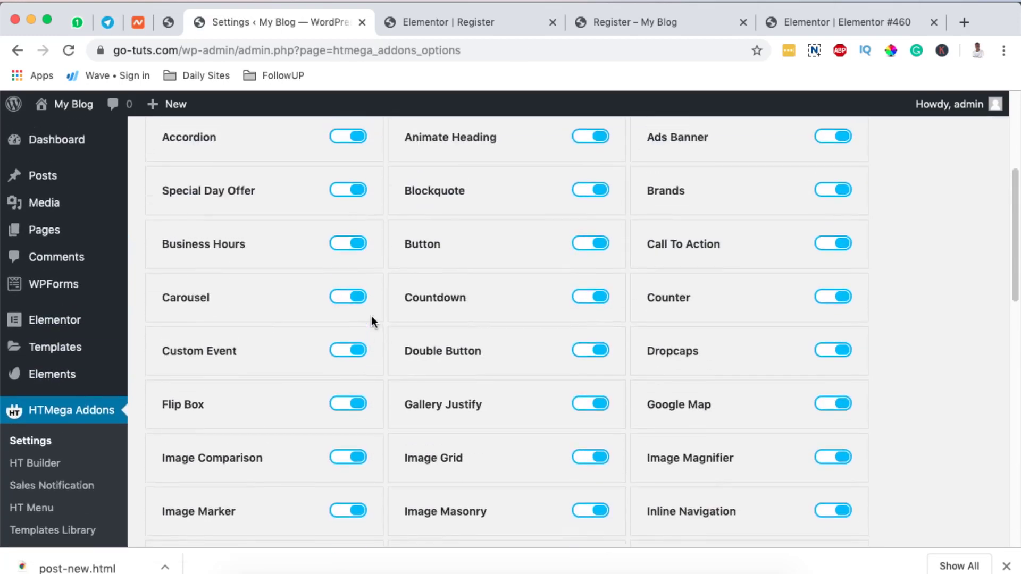
{"action": "scroll", "coordinate": [372, 319], "scroll_direction": "down", "scroll_amount": 5}
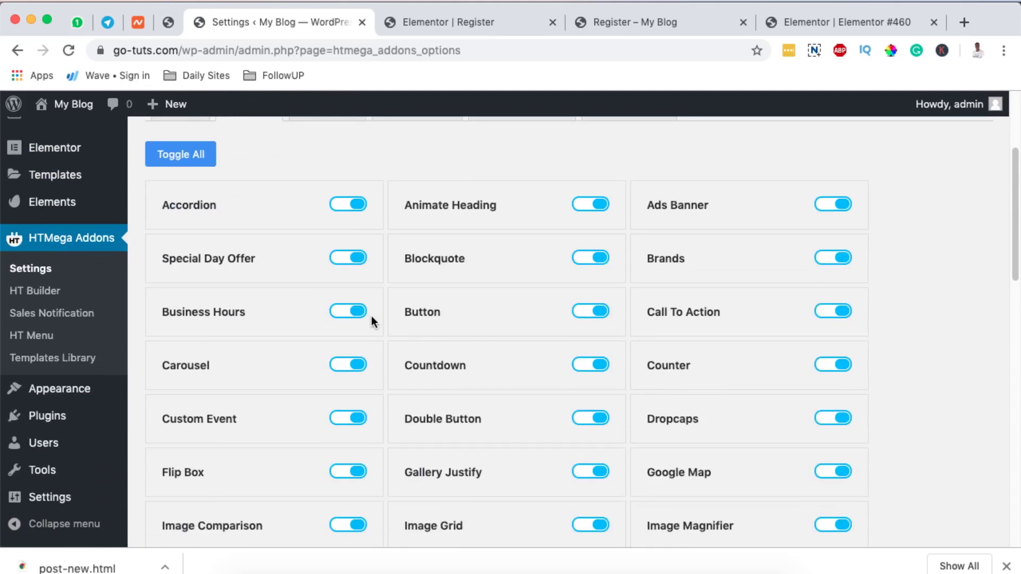
{"action": "scroll", "coordinate": [372, 316], "scroll_direction": "down", "scroll_amount": 2}
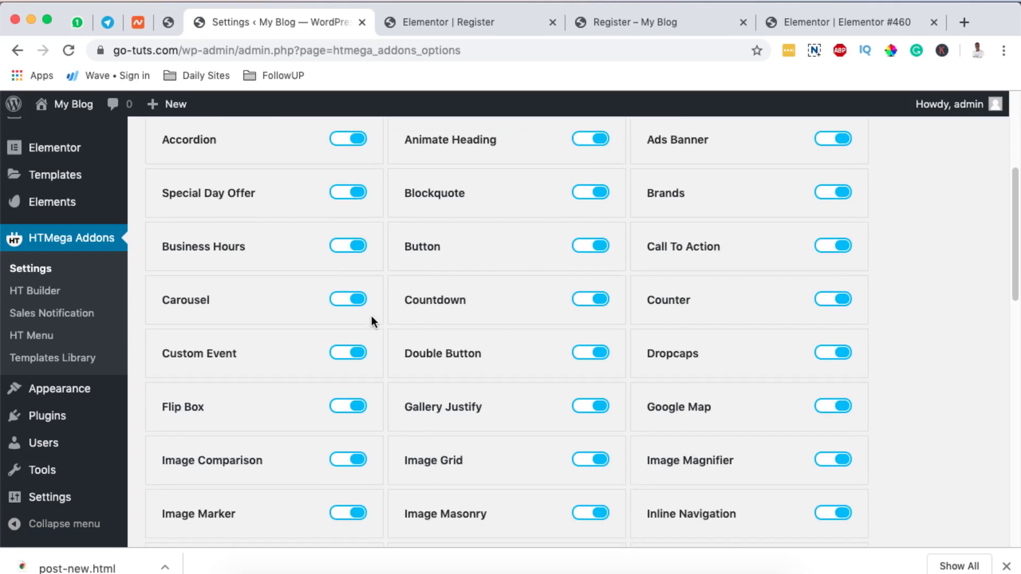
{"action": "scroll", "coordinate": [371, 316], "scroll_direction": "down", "scroll_amount": 12}
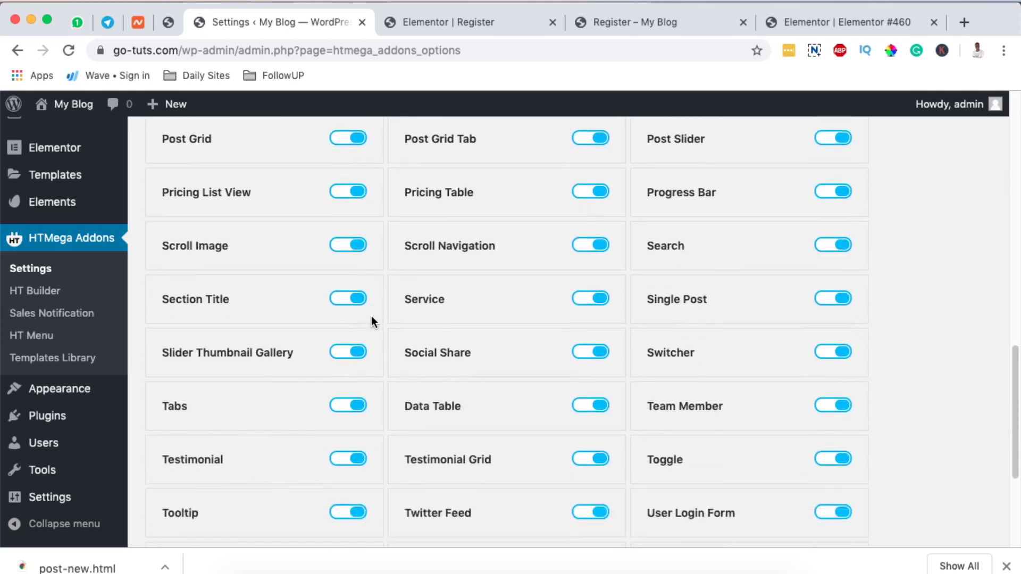
{"action": "scroll", "coordinate": [371, 316], "scroll_direction": "down", "scroll_amount": 4}
{"action": "scroll", "coordinate": [371, 316], "scroll_direction": "up", "scroll_amount": 2}
{"action": "scroll", "coordinate": [371, 316], "scroll_direction": "down", "scroll_amount": 3}
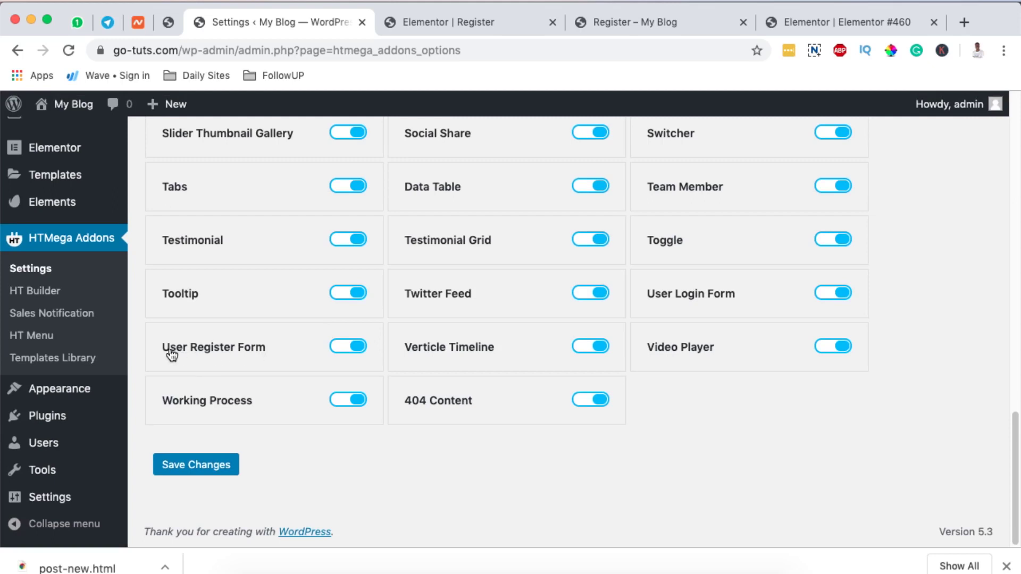
Leave the User Register Form toggle switched on and save the HTMega element settings.
{"action": "left_click", "coordinate": [337, 348]}
{"action": "left_click", "coordinate": [361, 352]}
{"action": "scroll", "coordinate": [360, 351], "scroll_direction": "up", "scroll_amount": 10}
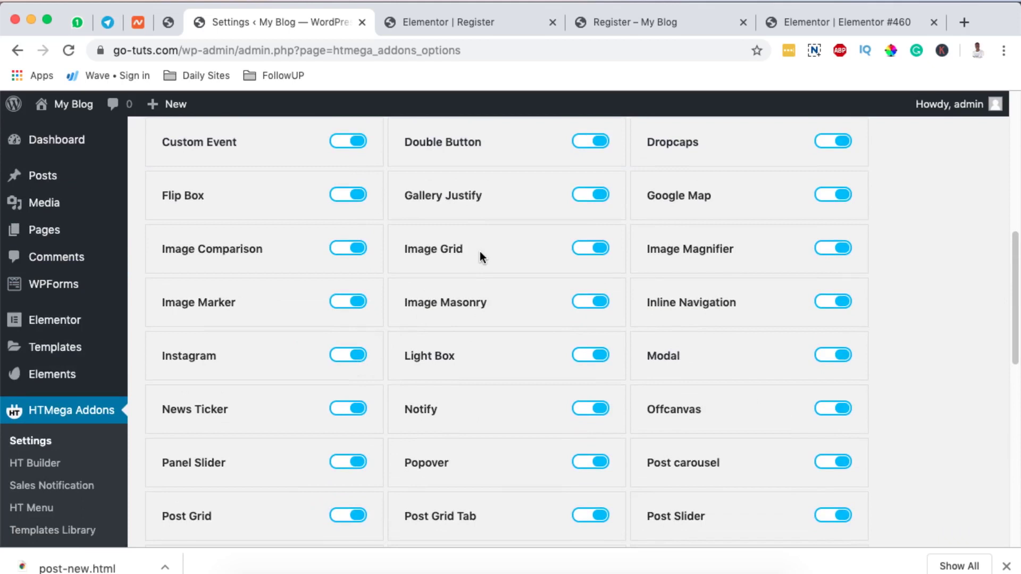
{"action": "scroll", "coordinate": [480, 252], "scroll_direction": "up", "scroll_amount": 3}
{"action": "scroll", "coordinate": [480, 253], "scroll_direction": "down", "scroll_amount": 9}
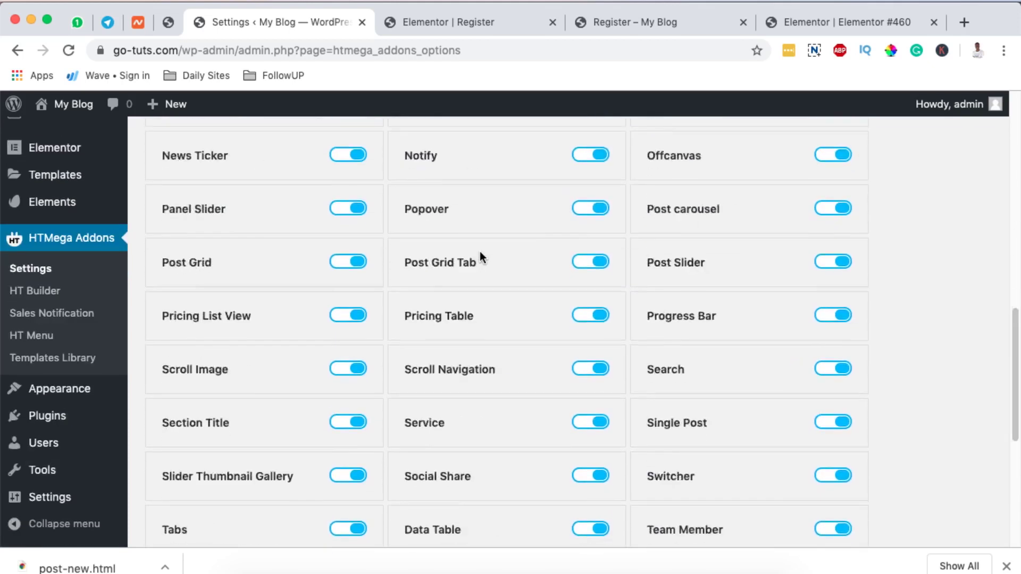
{"action": "scroll", "coordinate": [479, 253], "scroll_direction": "down", "scroll_amount": 5}
{"action": "left_click", "coordinate": [201, 475]}
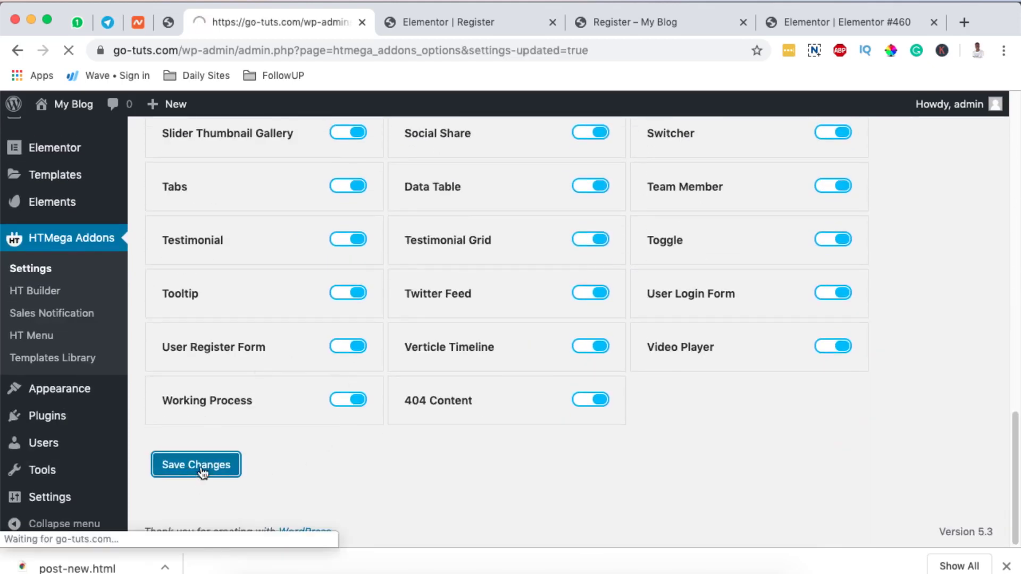
{"action": "scroll", "coordinate": [202, 473], "scroll_direction": "down", "scroll_amount": 2}
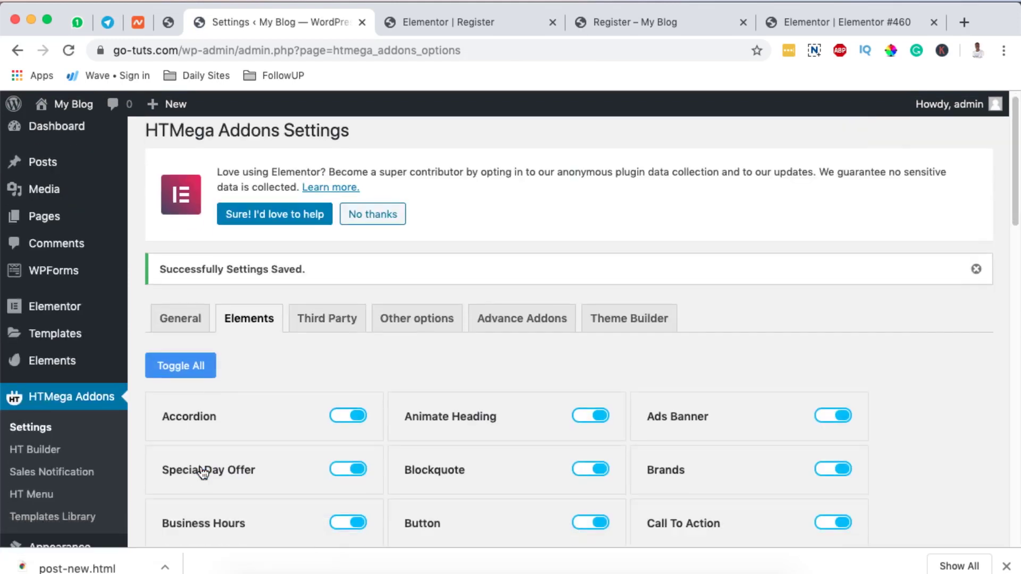
Go to All Pages and start a new page in another tab.
{"action": "scroll", "coordinate": [202, 473], "scroll_direction": "up", "scroll_amount": 1}
{"action": "scroll", "coordinate": [203, 473], "scroll_direction": "up", "scroll_amount": 1}
{"action": "mouse_move", "coordinate": [51, 221]}
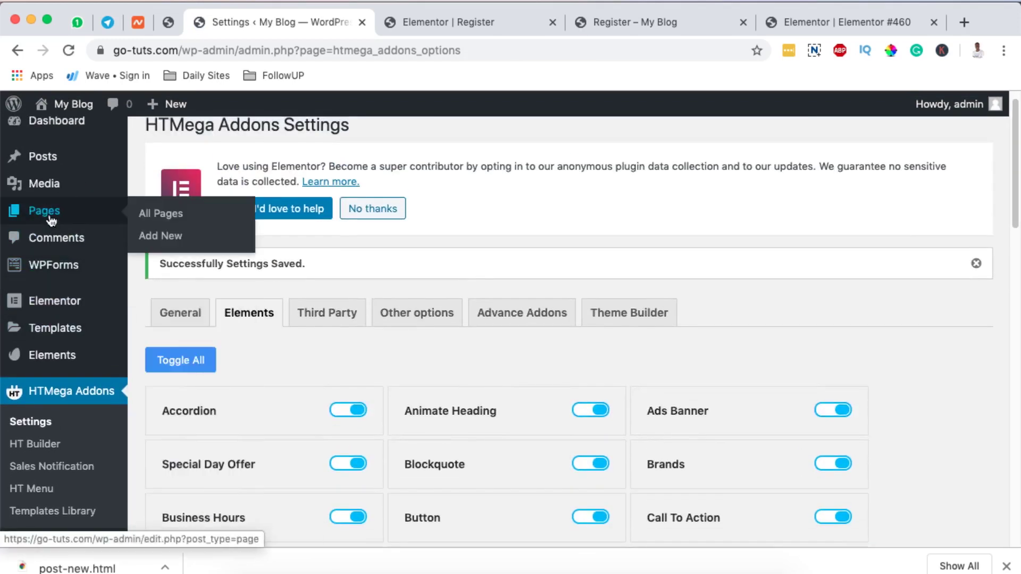
{"action": "left_click", "coordinate": [202, 217]}
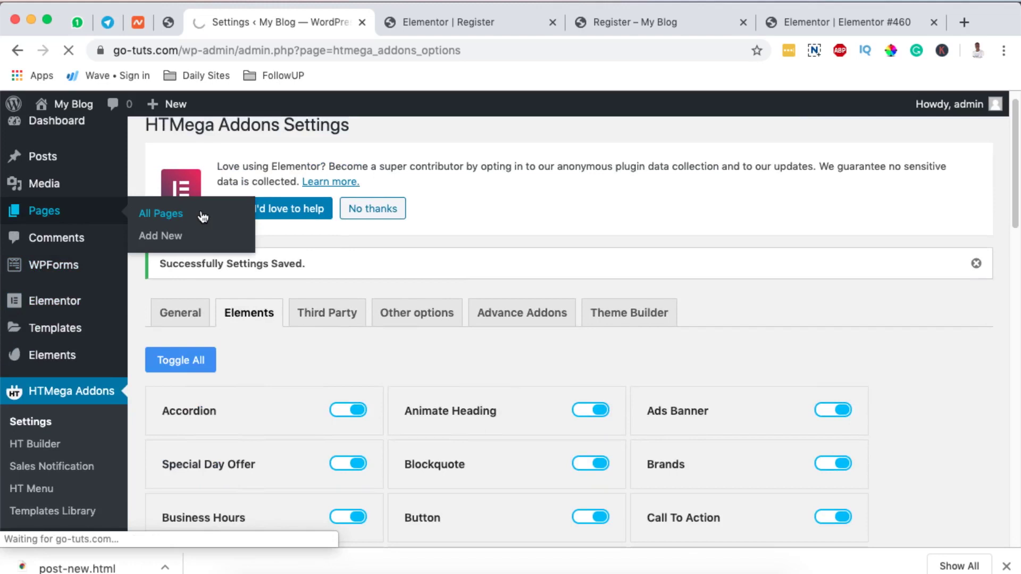
{"action": "scroll", "coordinate": [493, 357], "scroll_direction": "down", "scroll_amount": 4}
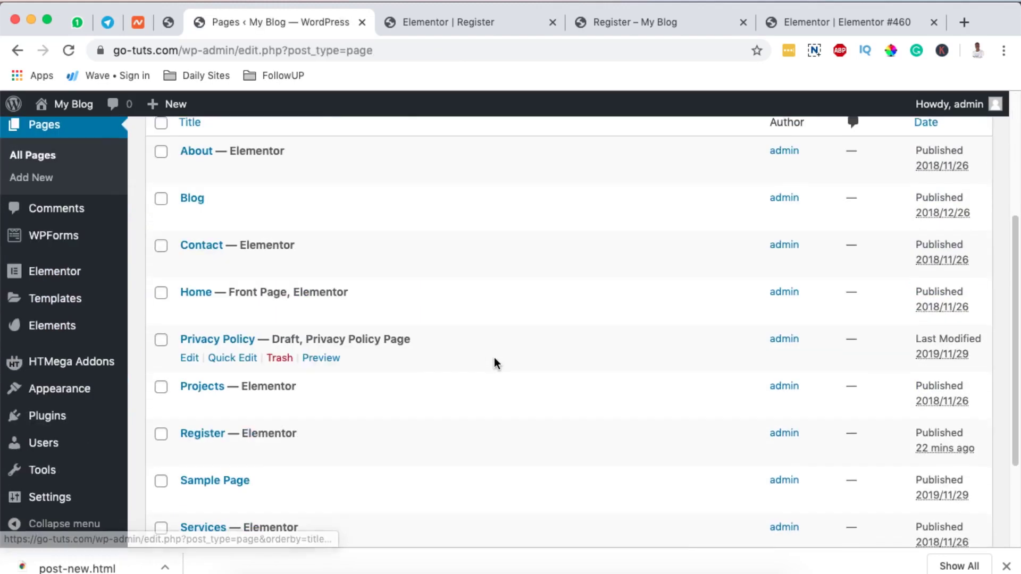
{"action": "scroll", "coordinate": [387, 485], "scroll_direction": "down", "scroll_amount": 3}
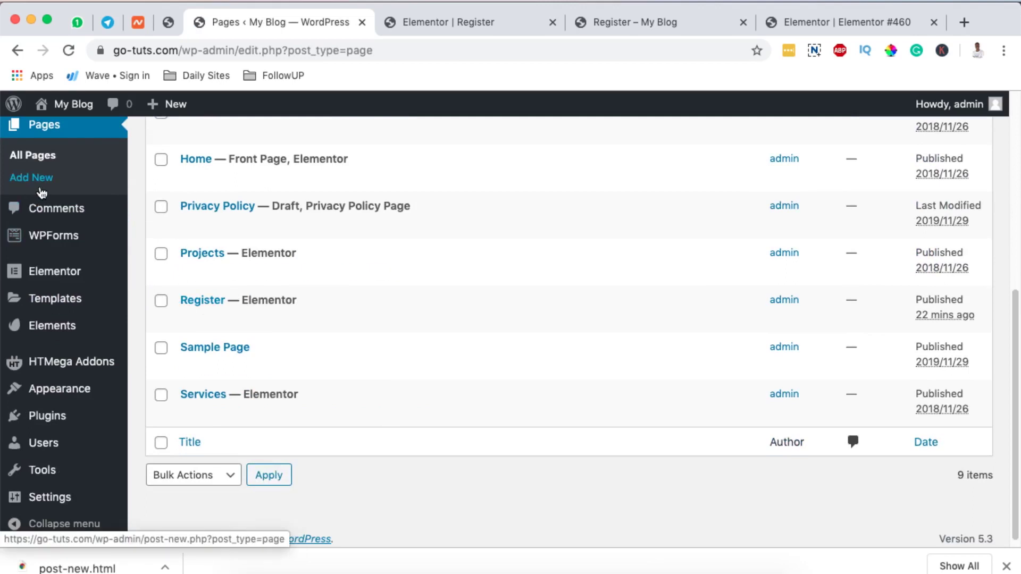
{"action": "left_click", "coordinate": [41, 191], "text": "super"}
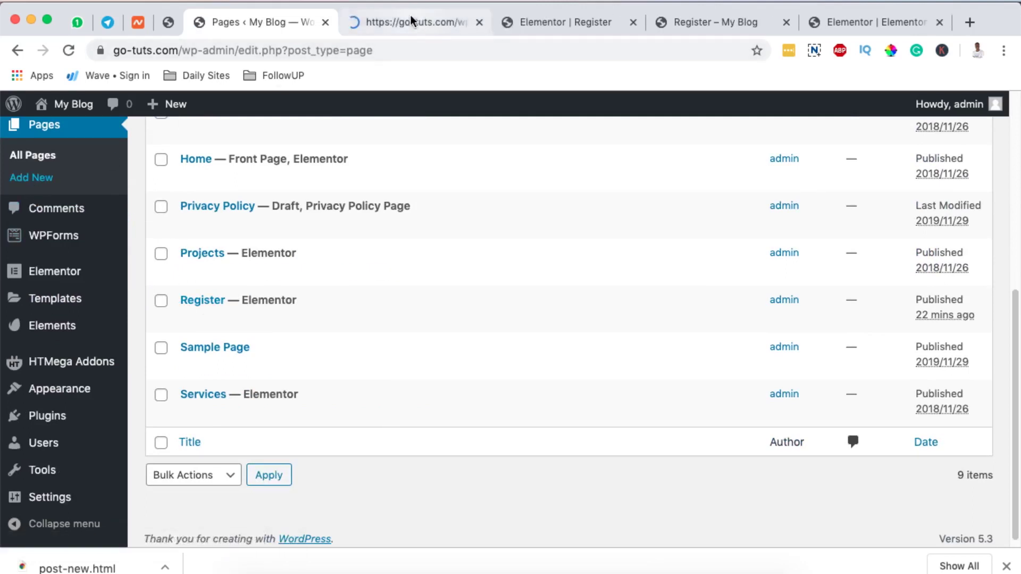
Title the new page 'users' and publish it.
{"action": "left_click", "coordinate": [410, 15]}
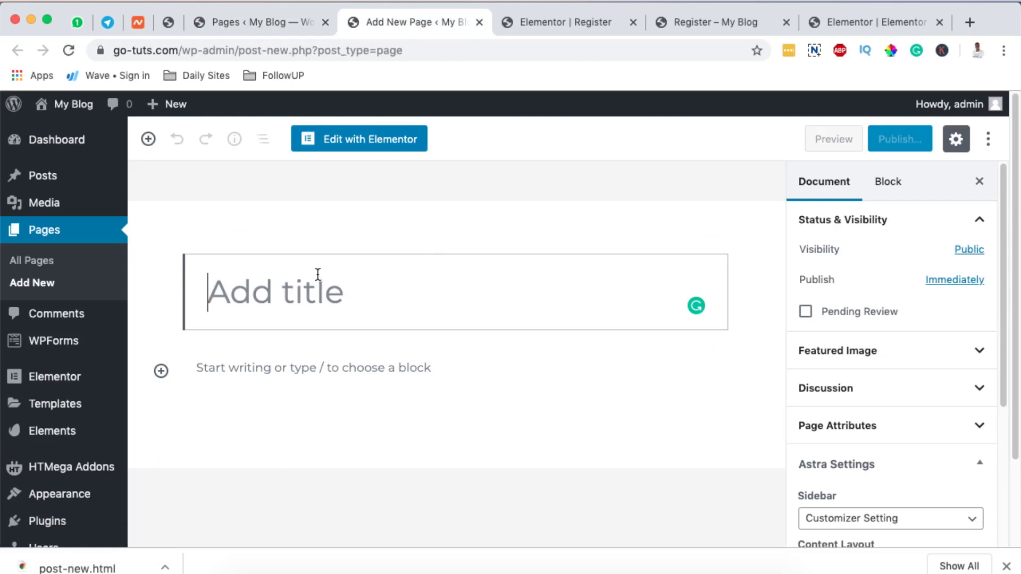
{"action": "type", "text": "users"}
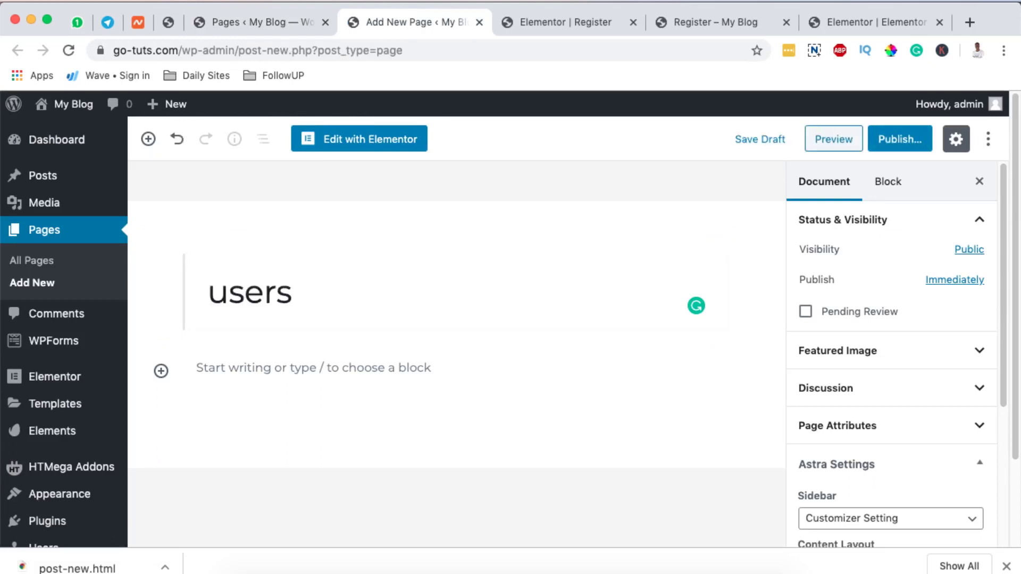
{"action": "left_click", "coordinate": [908, 142]}
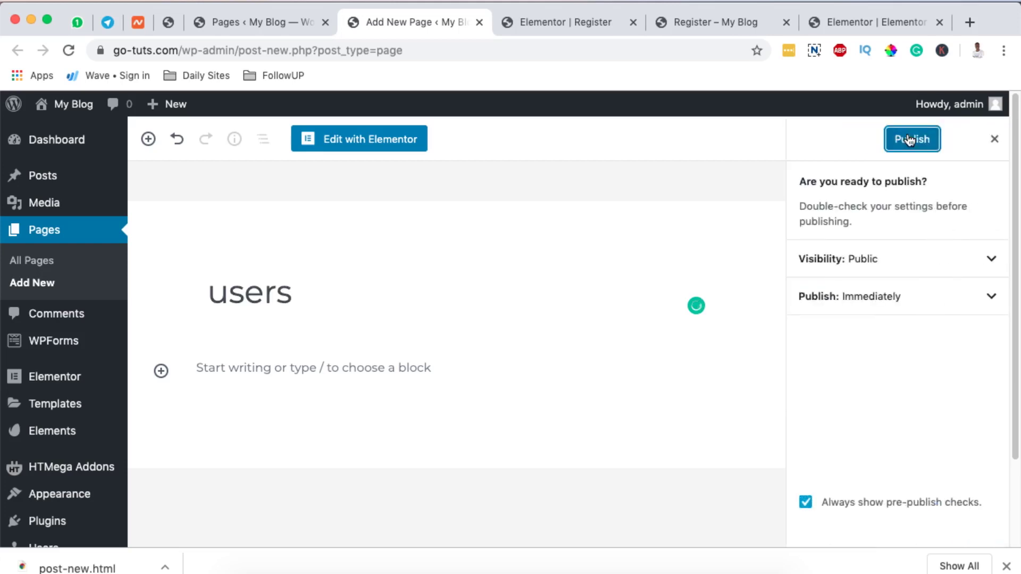
{"action": "left_click", "coordinate": [908, 137]}
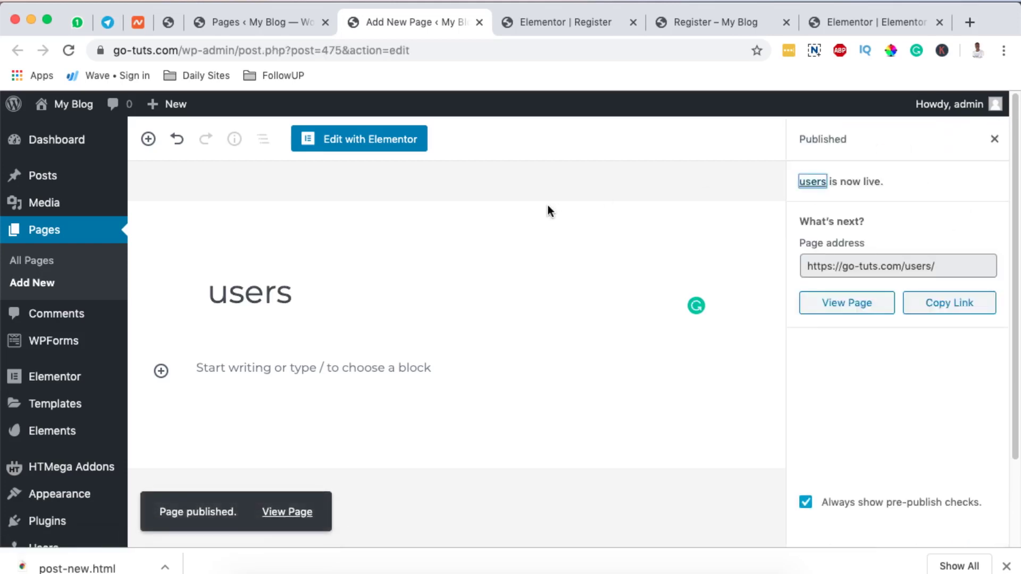
Open the users page in Elementor and drag the HT Mega User Register Form widget onto it.
{"action": "left_click", "coordinate": [368, 144]}
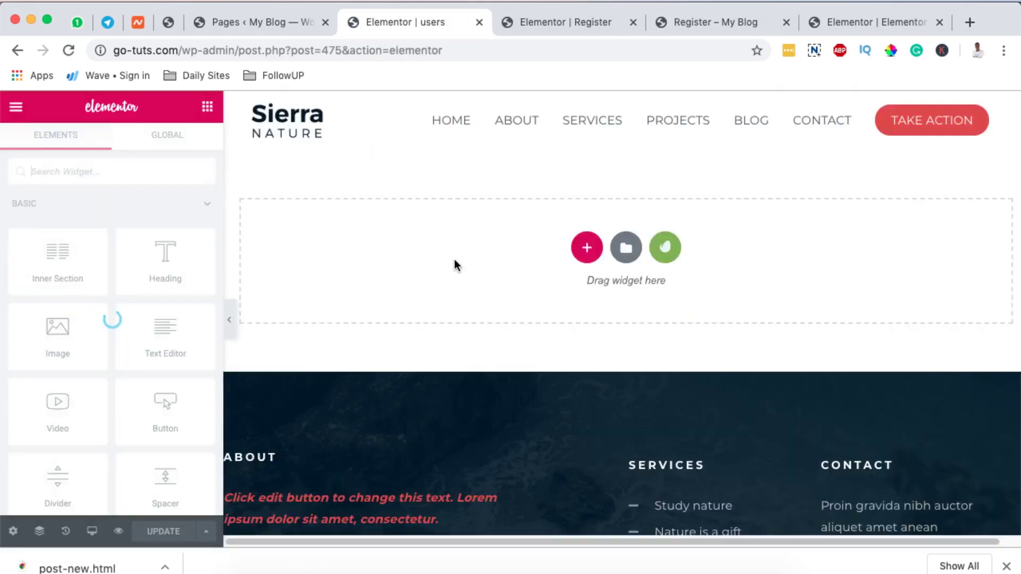
{"action": "left_click", "coordinate": [126, 174]}
{"action": "type", "text": "ht re"}
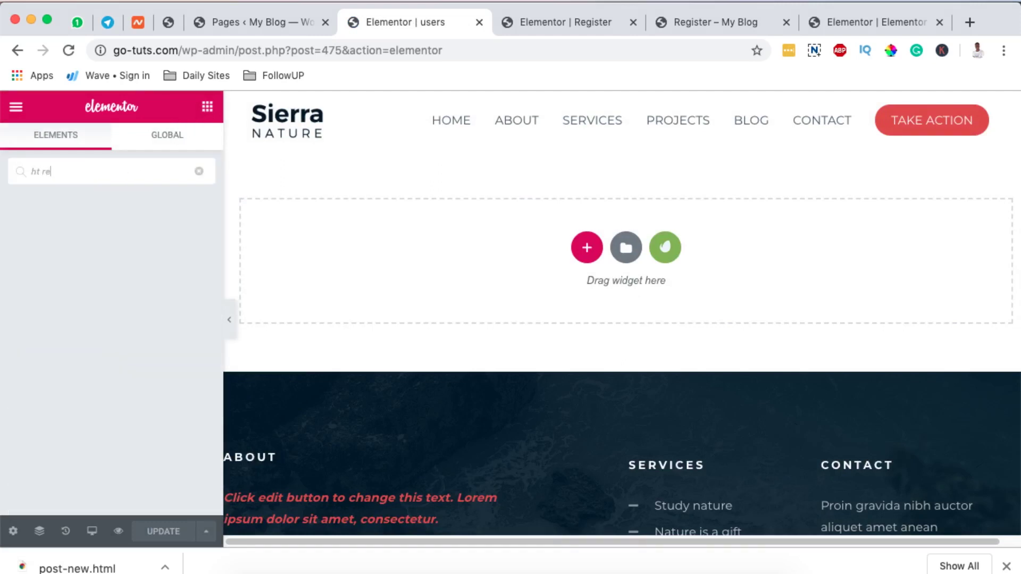
{"action": "type", "text": "g"}
{"action": "key", "text": "ctrl+a"}
{"action": "type", "text": "register"}
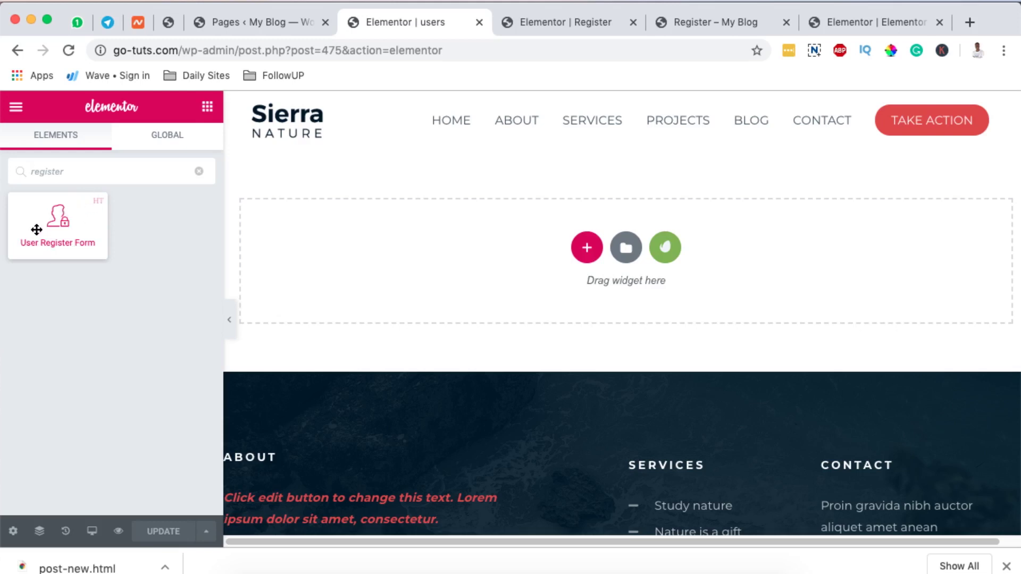
{"action": "left_click_drag", "start_coordinate": [45, 230], "coordinate": [636, 259]}
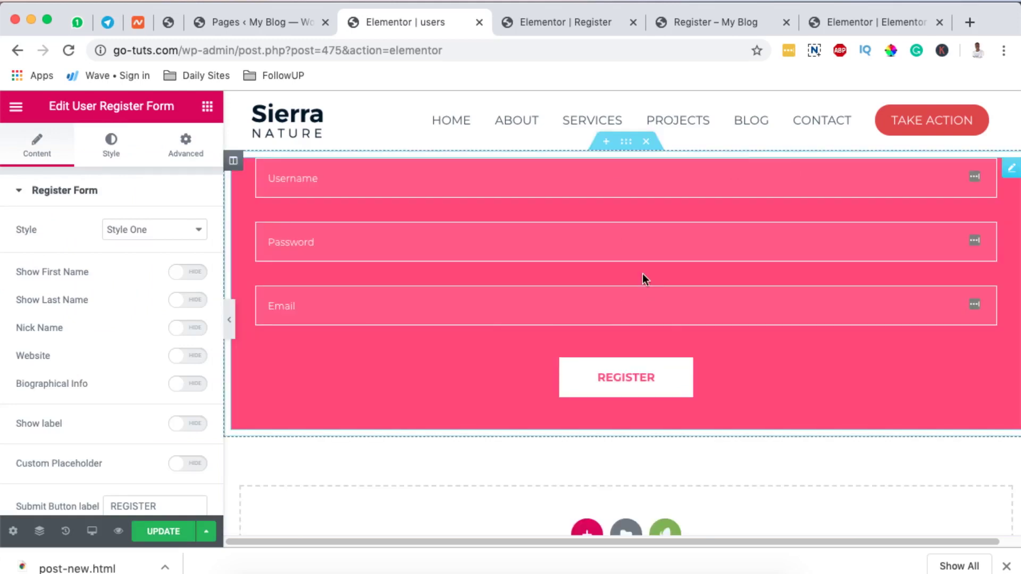
Preview form Styles Two through Five, finally settling on Style Four.
{"action": "left_click", "coordinate": [152, 238]}
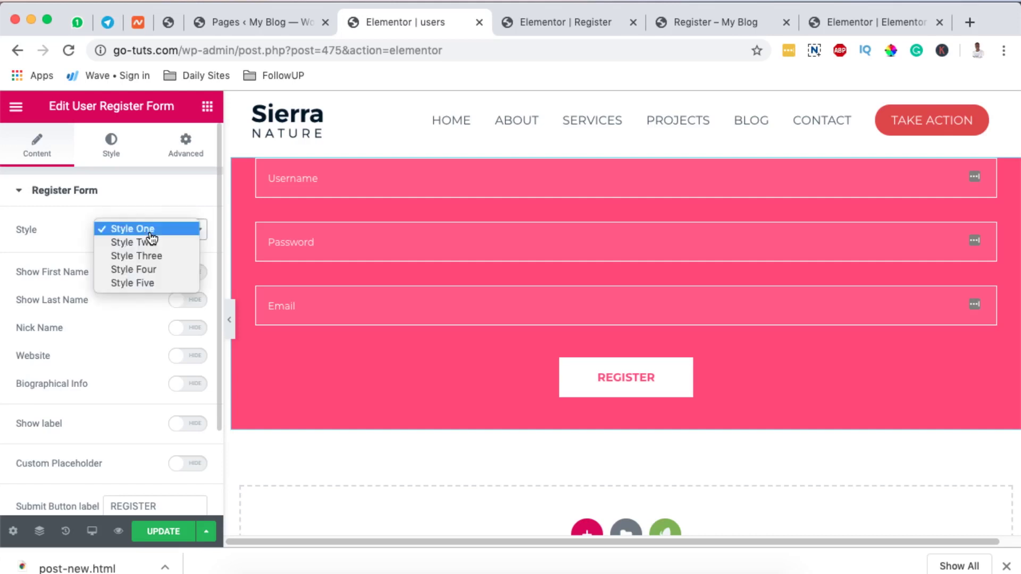
{"action": "left_click", "coordinate": [143, 242]}
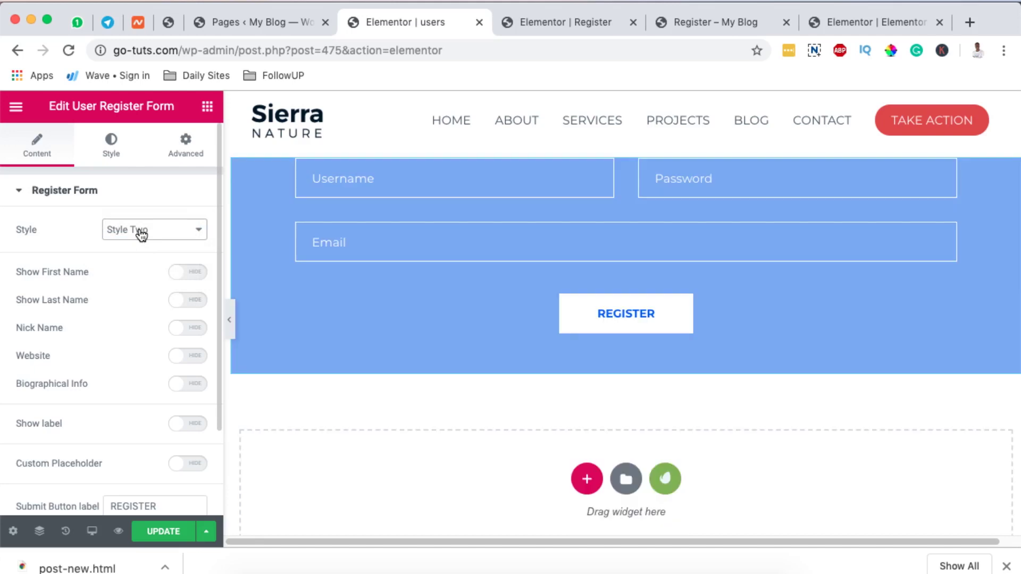
{"action": "left_click", "coordinate": [141, 234]}
{"action": "left_click", "coordinate": [141, 241]}
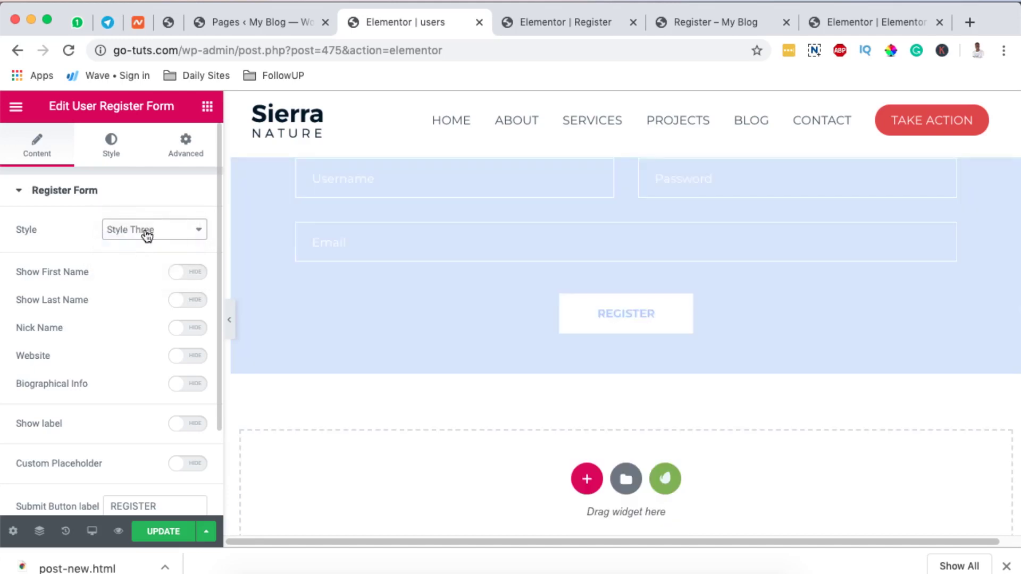
{"action": "left_click", "coordinate": [146, 236]}
{"action": "left_click", "coordinate": [146, 244]}
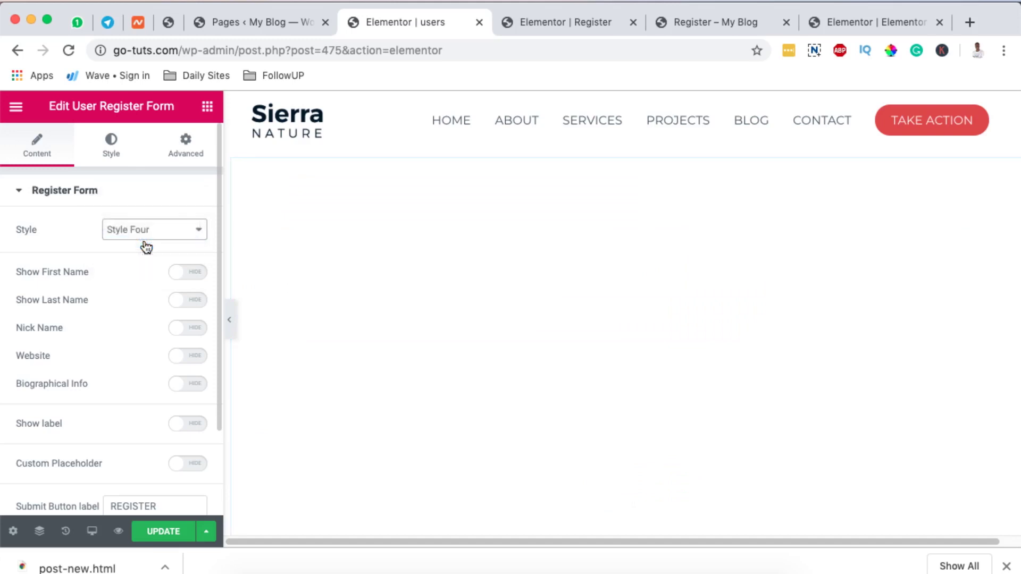
{"action": "left_click", "coordinate": [164, 231]}
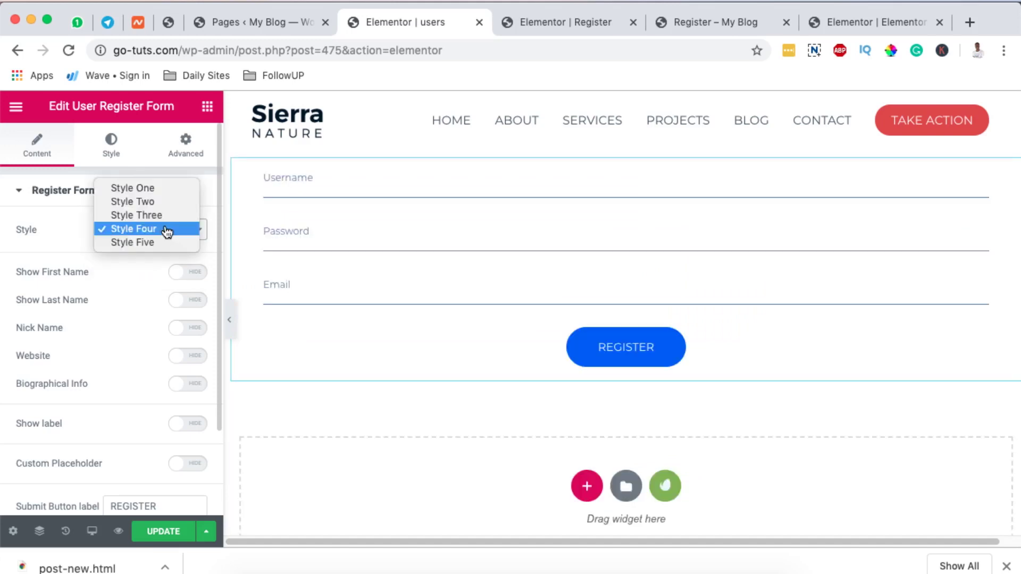
{"action": "left_click", "coordinate": [161, 243]}
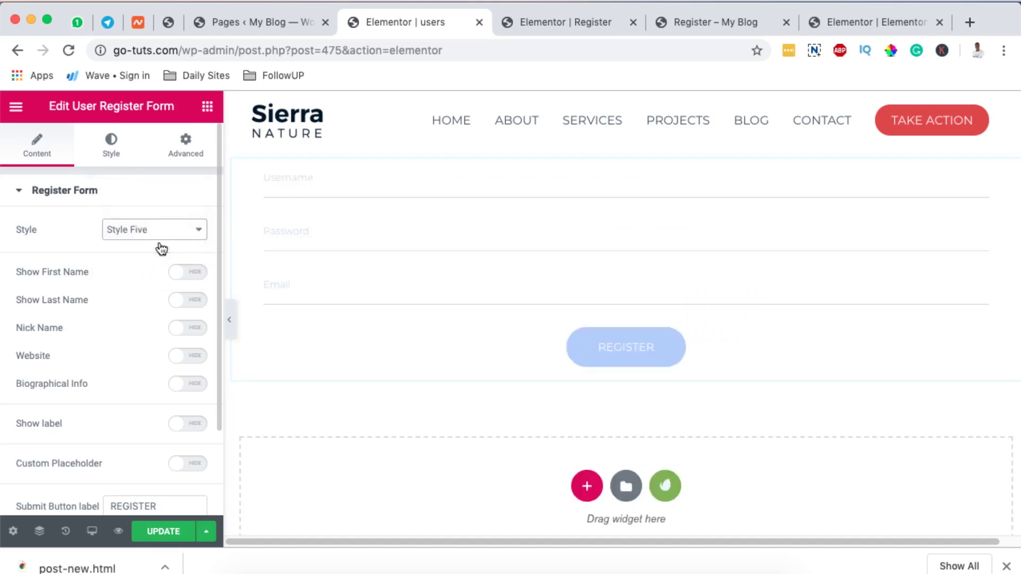
{"action": "left_click", "coordinate": [130, 231]}
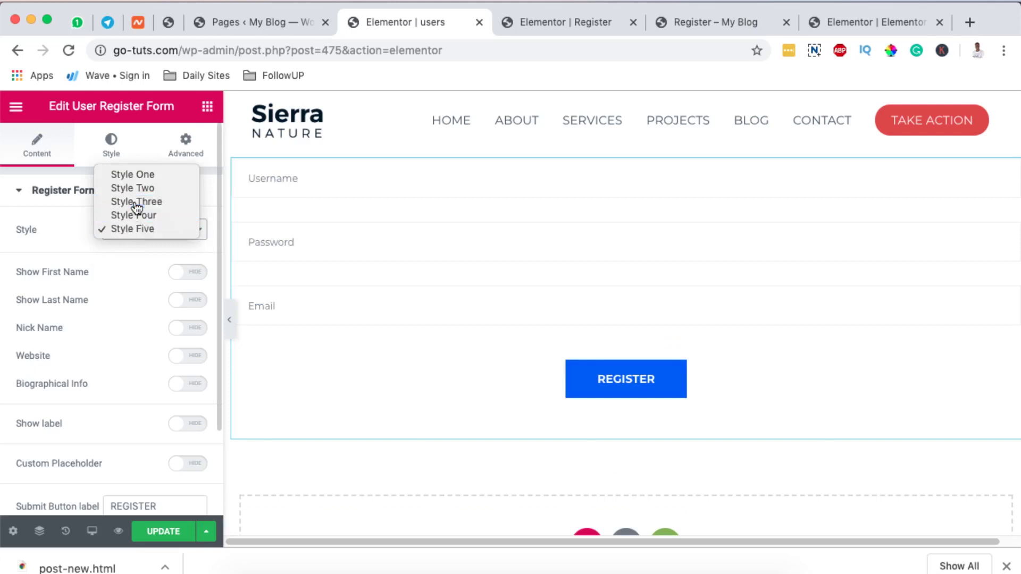
{"action": "left_click", "coordinate": [134, 203]}
{"action": "left_click", "coordinate": [139, 229]}
{"action": "left_click", "coordinate": [161, 248]}
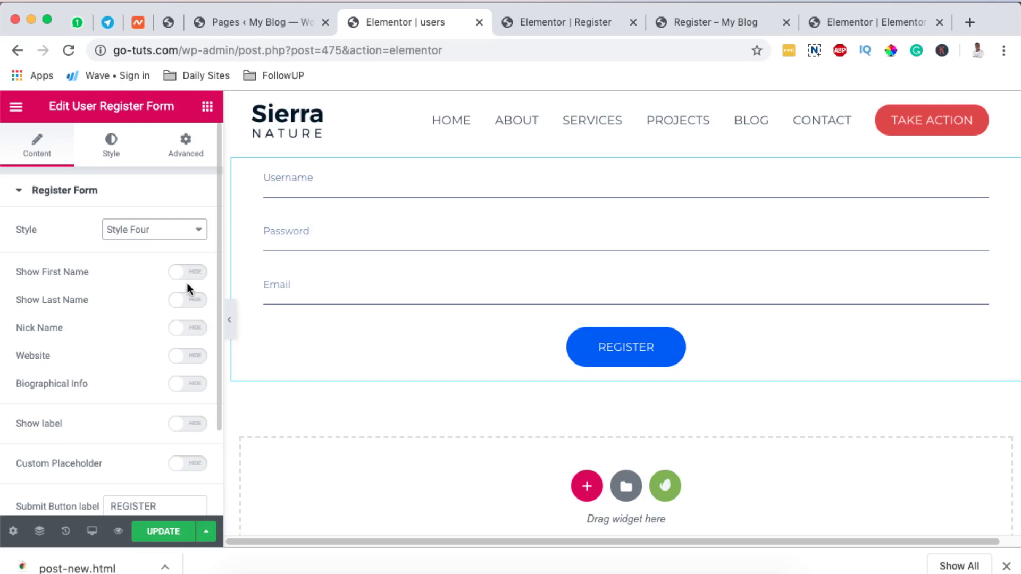
Switch the Website and Biographical Info fields from Hide to Show.
{"action": "left_click", "coordinate": [197, 356]}
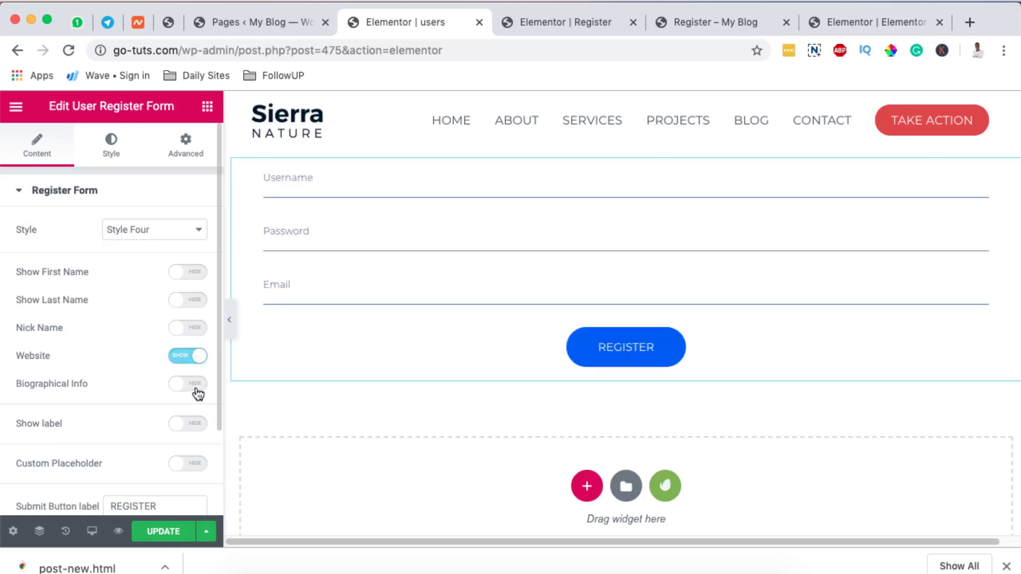
{"action": "left_click", "coordinate": [197, 390]}
{"action": "scroll", "coordinate": [197, 391], "scroll_direction": "down", "scroll_amount": 1}
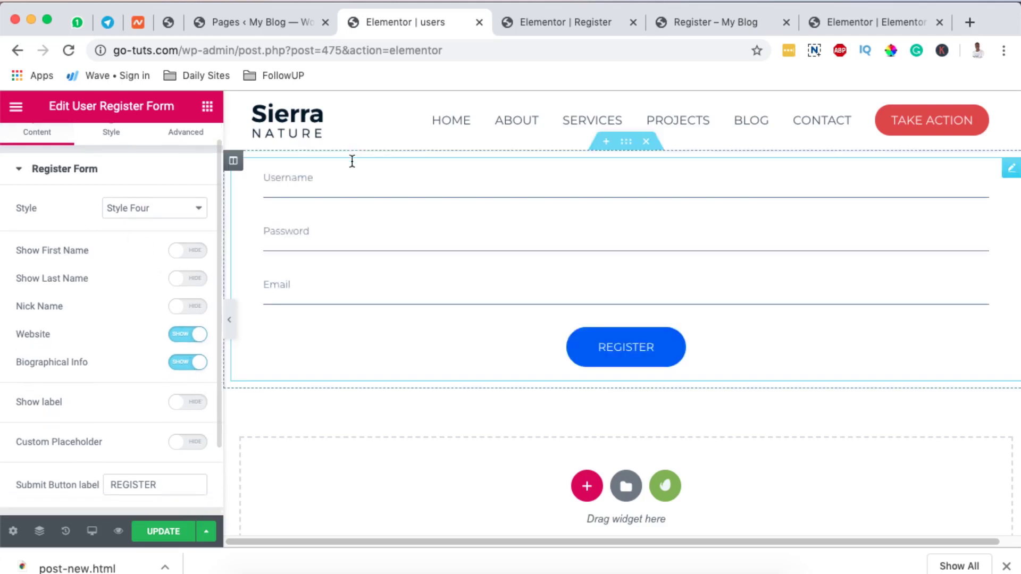
{"action": "scroll", "coordinate": [97, 329], "scroll_direction": "down", "scroll_amount": 2}
{"action": "scroll", "coordinate": [96, 330], "scroll_direction": "down", "scroll_amount": 1}
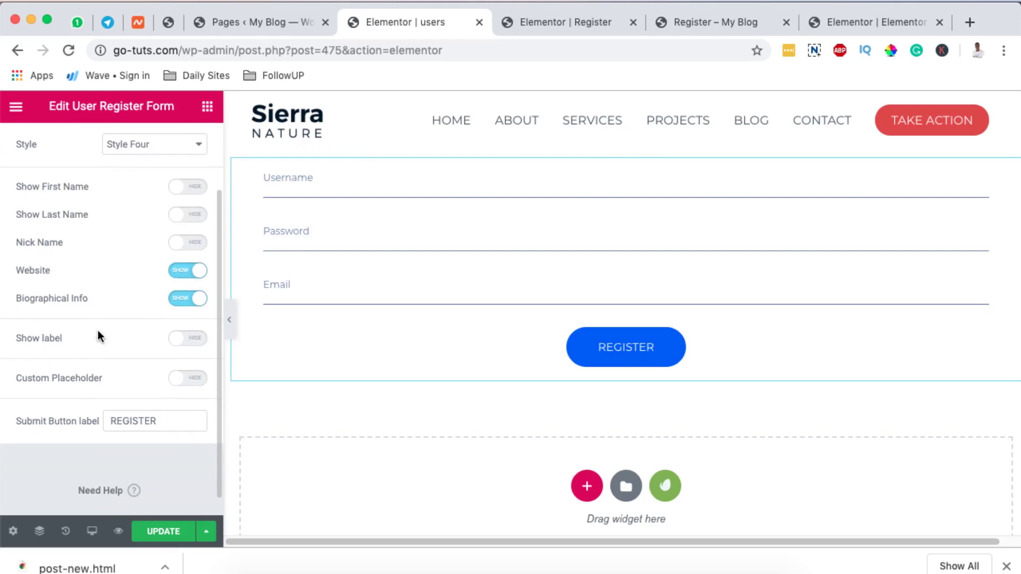
{"action": "scroll", "coordinate": [158, 376], "scroll_direction": "down", "scroll_amount": 1}
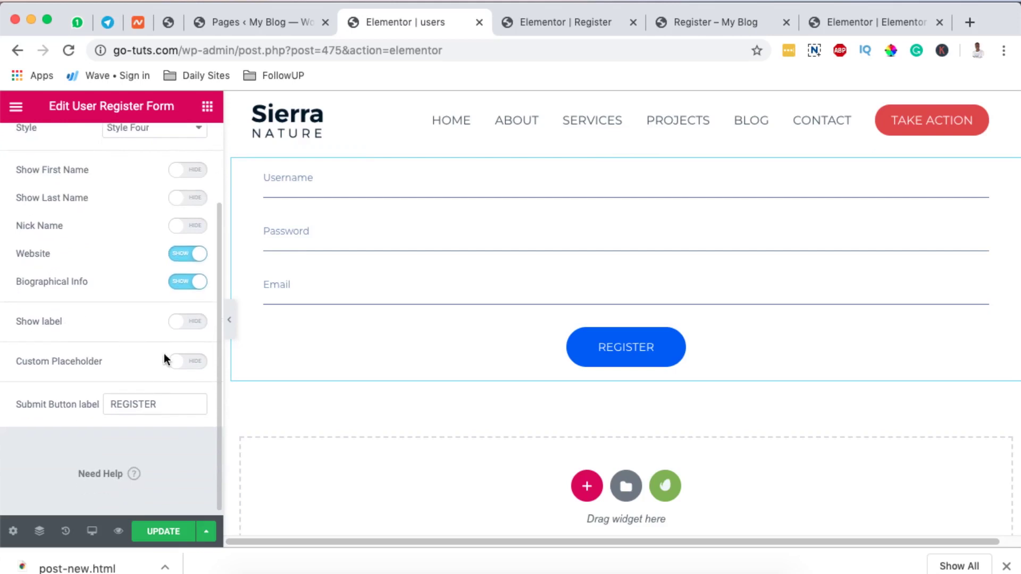
In Style > Submit Button, set the button's background type to Gradient.
{"action": "scroll", "coordinate": [150, 405], "scroll_direction": "up", "scroll_amount": 6}
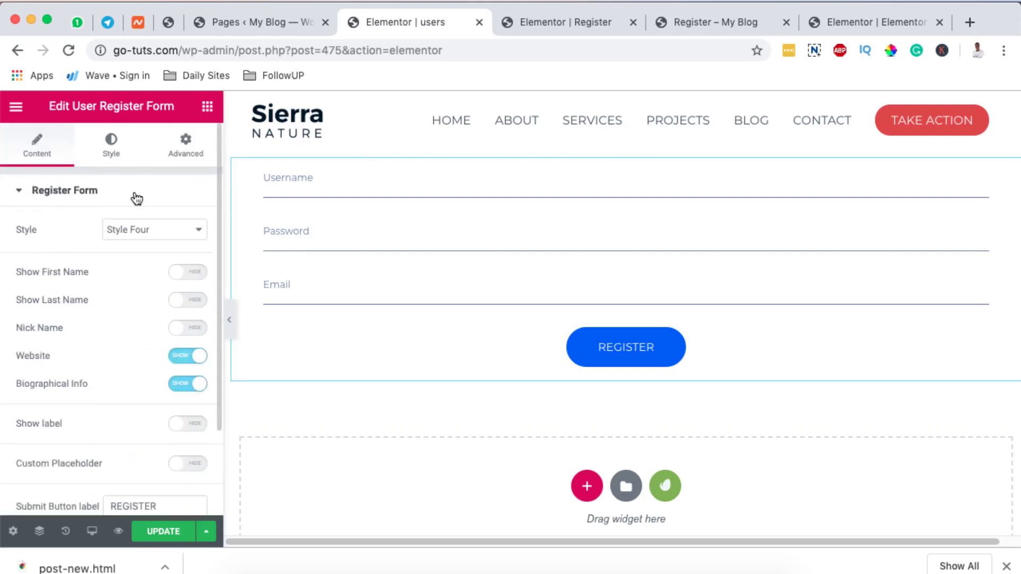
{"action": "left_click", "coordinate": [114, 143]}
{"action": "scroll", "coordinate": [116, 340], "scroll_direction": "down", "scroll_amount": 3}
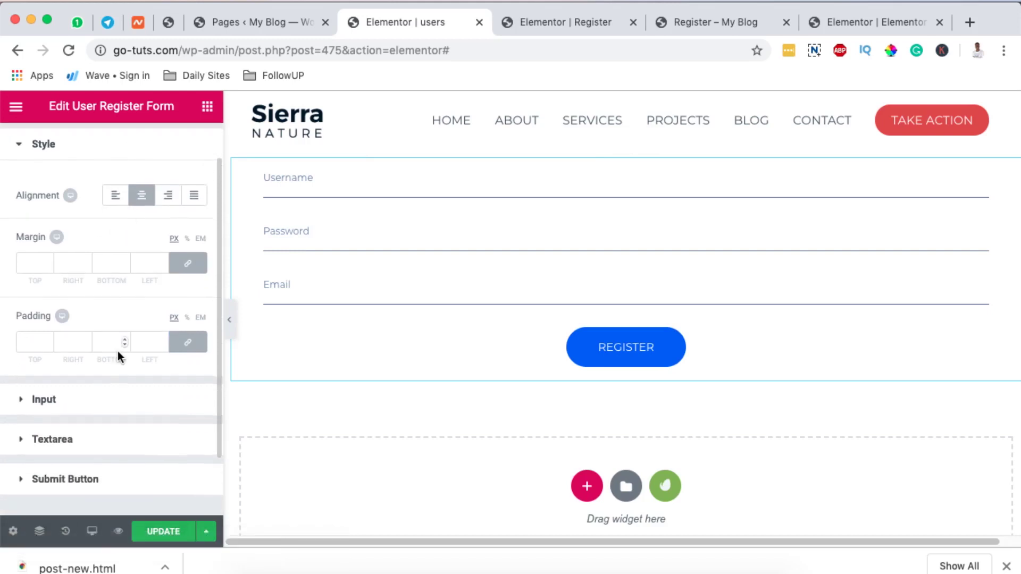
{"action": "scroll", "coordinate": [116, 379], "scroll_direction": "down", "scroll_amount": 4}
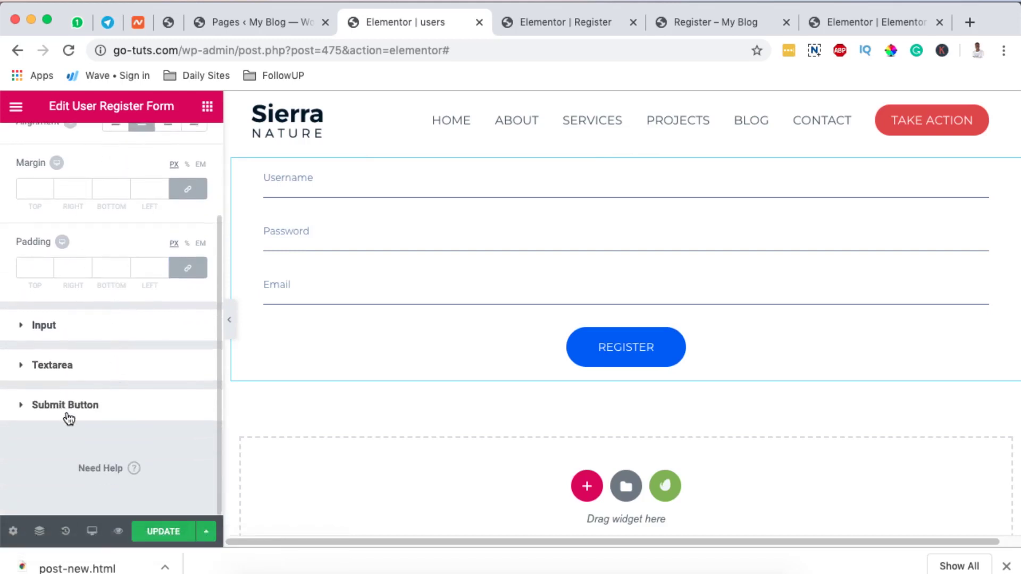
{"action": "left_click", "coordinate": [121, 395]}
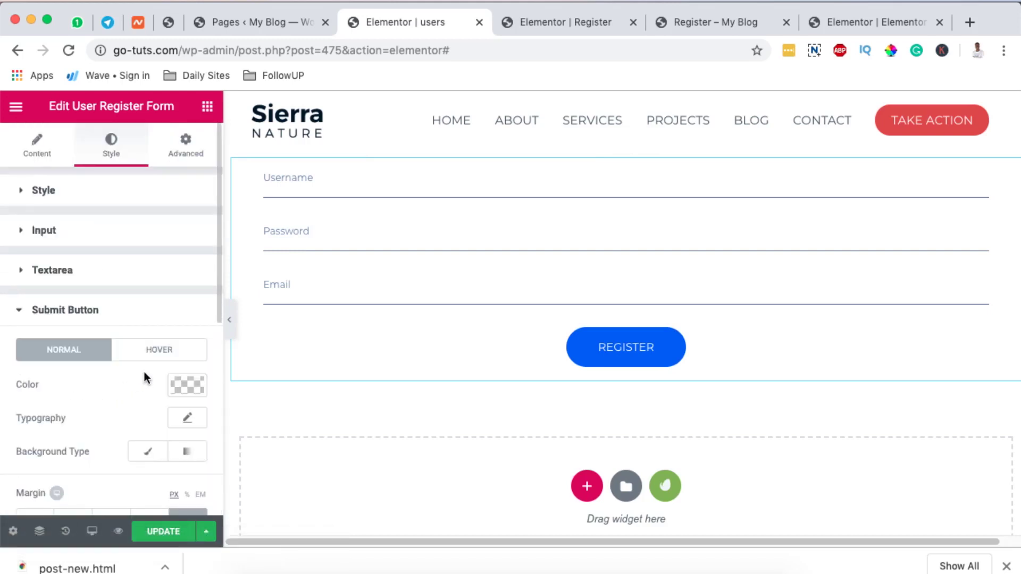
{"action": "scroll", "coordinate": [145, 372], "scroll_direction": "down", "scroll_amount": 8}
{"action": "scroll", "coordinate": [144, 372], "scroll_direction": "up", "scroll_amount": 6}
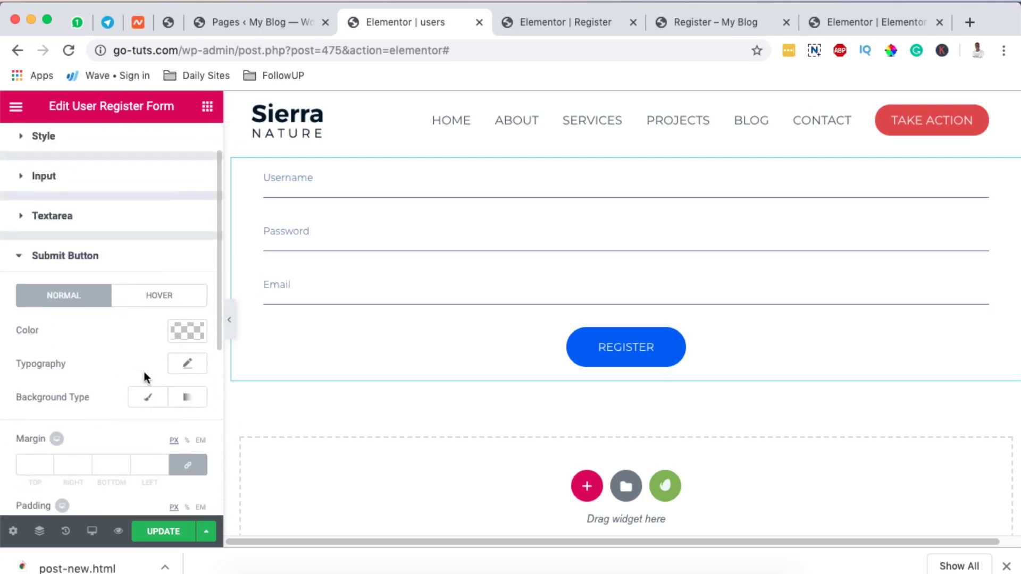
{"action": "scroll", "coordinate": [145, 372], "scroll_direction": "down", "scroll_amount": 2}
{"action": "left_click", "coordinate": [187, 321]}
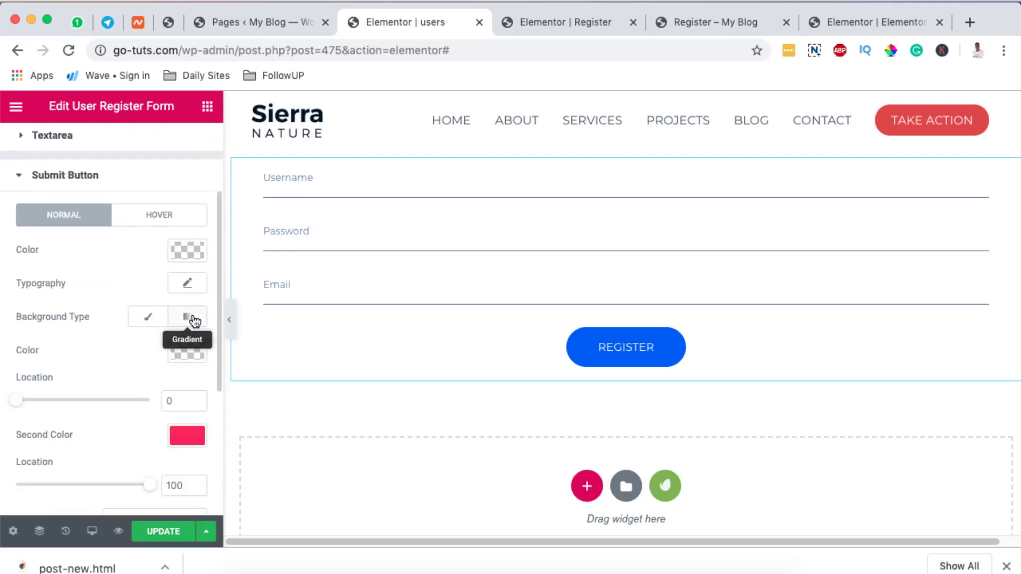
Pick a violet (#7535ff) first colour for the button's gradient.
{"action": "scroll", "coordinate": [135, 354], "scroll_direction": "down", "scroll_amount": 2}
{"action": "left_click", "coordinate": [192, 246]}
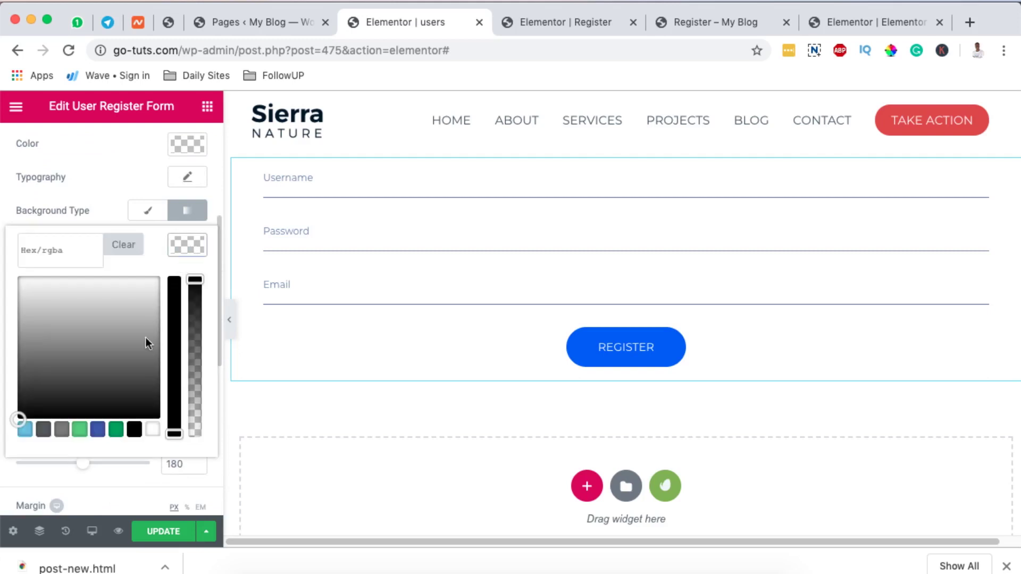
{"action": "left_click", "coordinate": [115, 430]}
{"action": "left_click_drag", "start_coordinate": [143, 311], "coordinate": [120, 274]}
{"action": "left_click", "coordinate": [182, 242]}
{"action": "scroll", "coordinate": [100, 365], "scroll_direction": "down", "scroll_amount": 3}
{"action": "scroll", "coordinate": [100, 365], "scroll_direction": "up", "scroll_amount": 7}
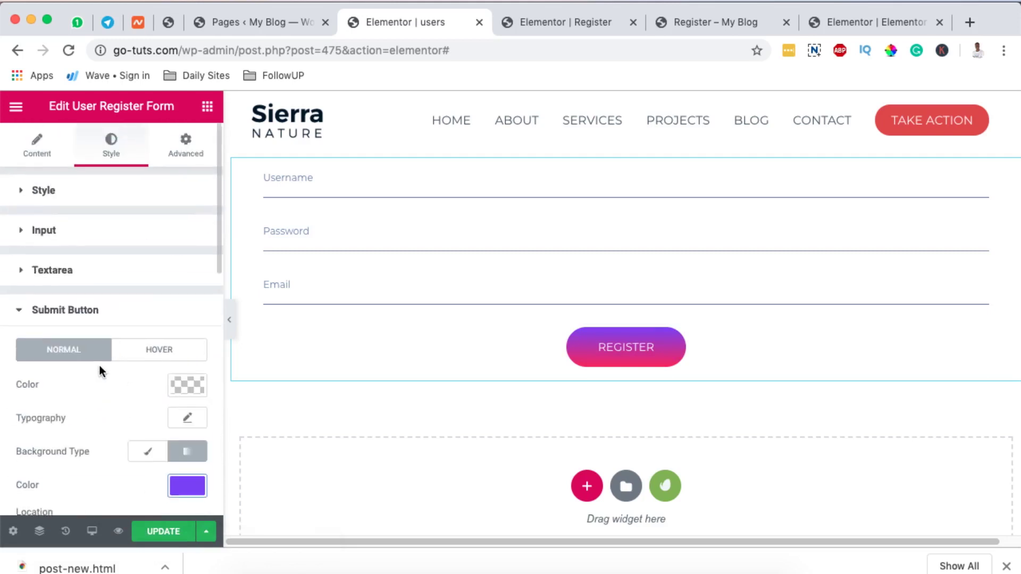
Set the button's Hover background to a gradient with first colour #7c1765.
{"action": "left_click", "coordinate": [152, 349]}
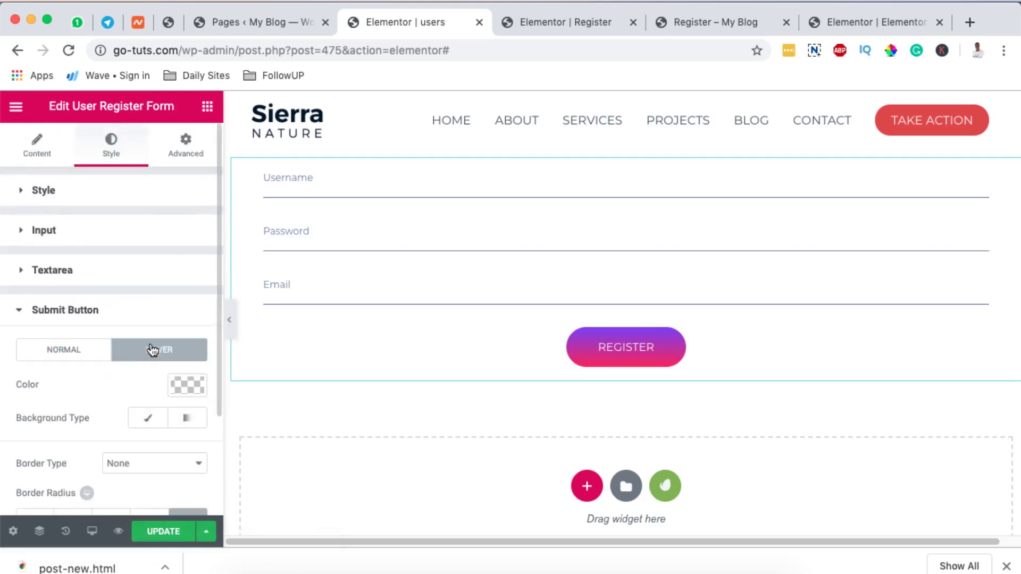
{"action": "scroll", "coordinate": [149, 389], "scroll_direction": "down", "scroll_amount": 2}
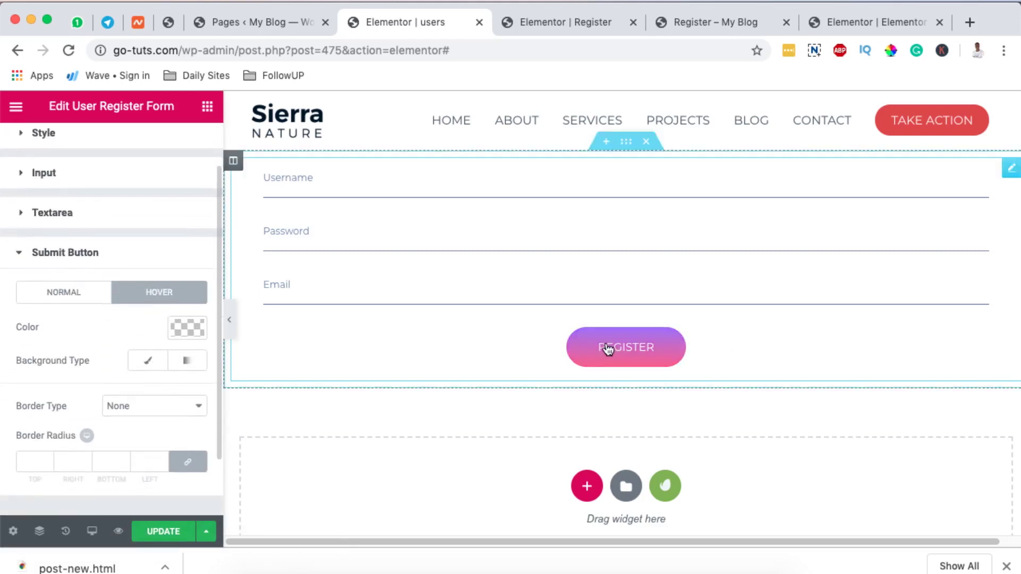
{"action": "scroll", "coordinate": [182, 351], "scroll_direction": "down", "scroll_amount": 3}
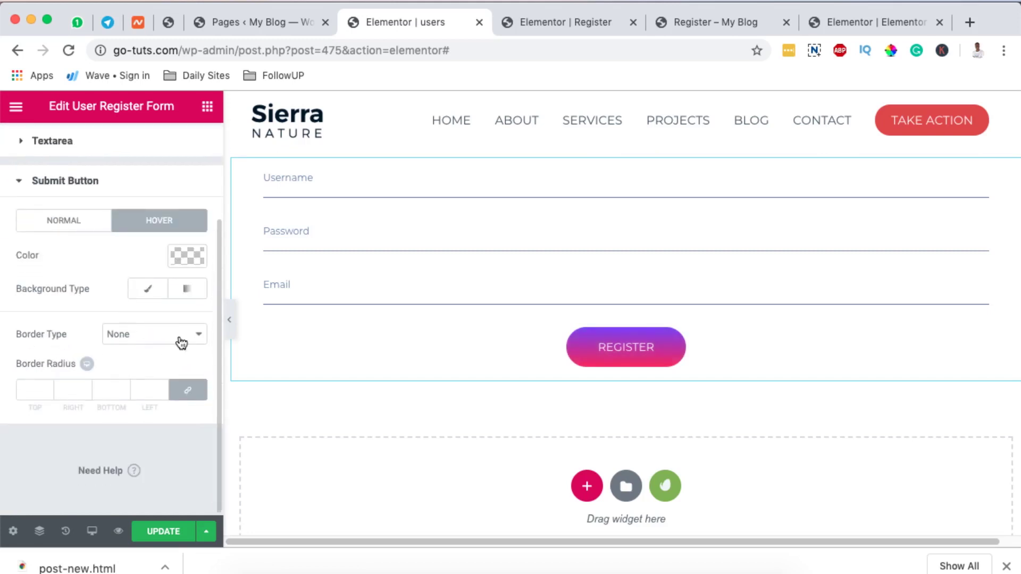
{"action": "left_click", "coordinate": [192, 294]}
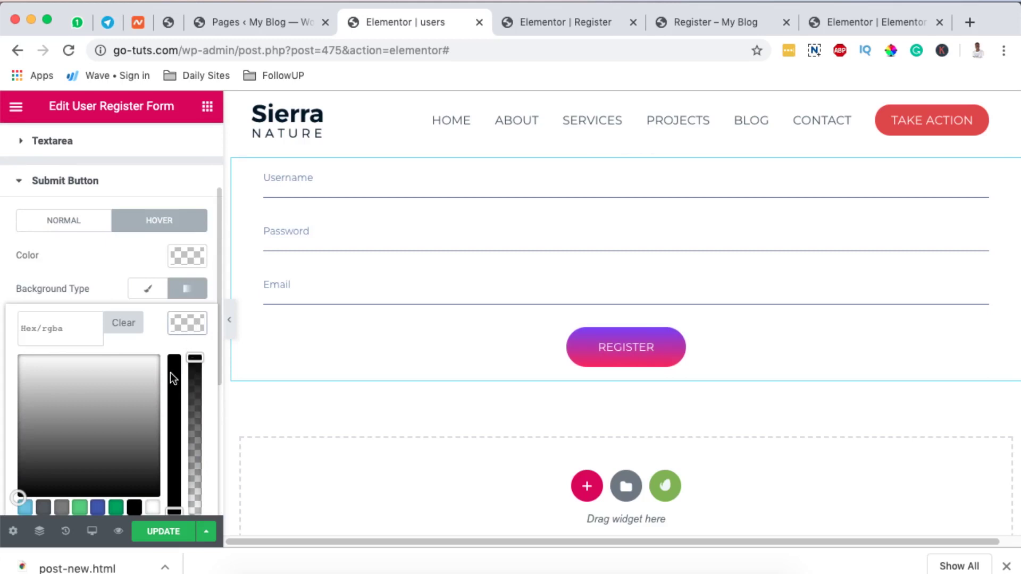
{"action": "scroll", "coordinate": [149, 392], "scroll_direction": "down", "scroll_amount": 2}
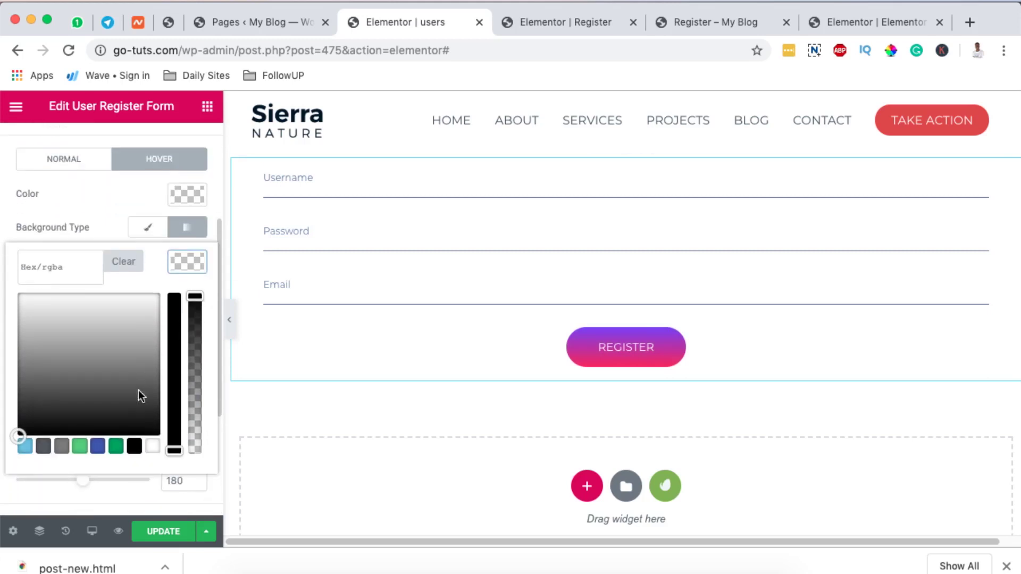
{"action": "left_click", "coordinate": [116, 446]}
{"action": "left_click_drag", "start_coordinate": [144, 345], "coordinate": [142, 365]}
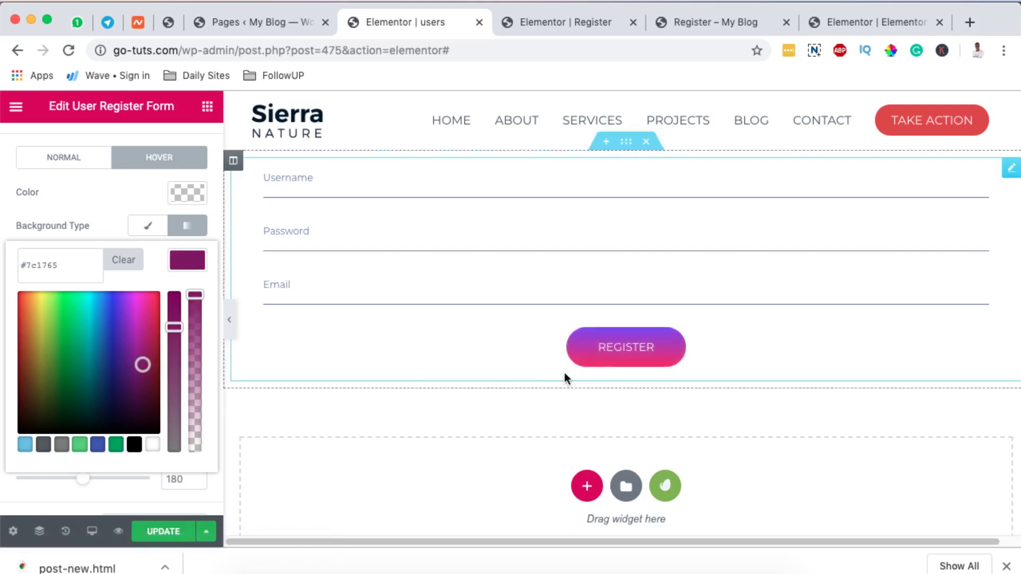
Close the colour picker, expand Textarea styling and test typing in the Email field.
{"action": "left_click", "coordinate": [190, 262]}
{"action": "scroll", "coordinate": [109, 235], "scroll_direction": "up", "scroll_amount": 4}
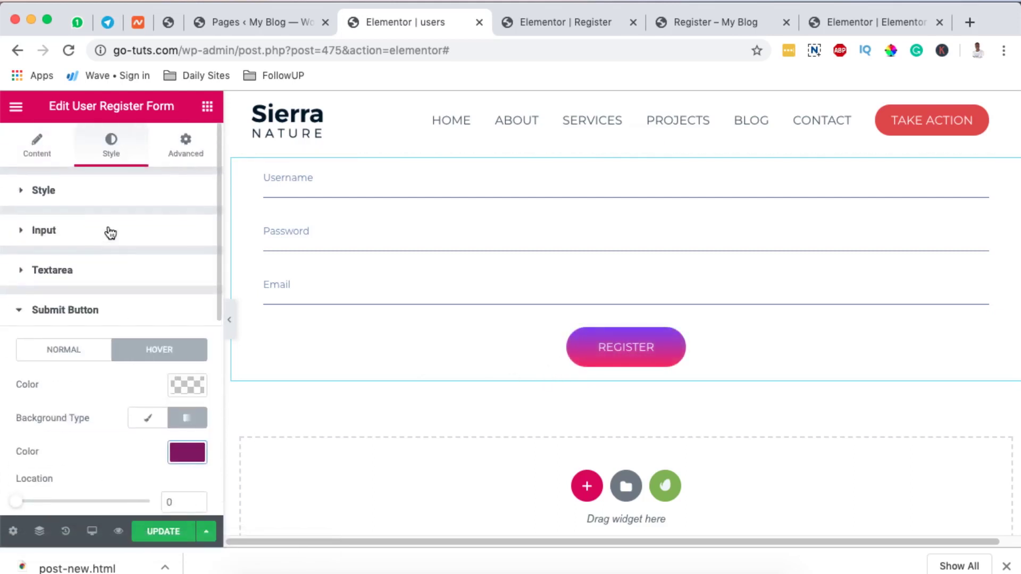
{"action": "left_click", "coordinate": [74, 272]}
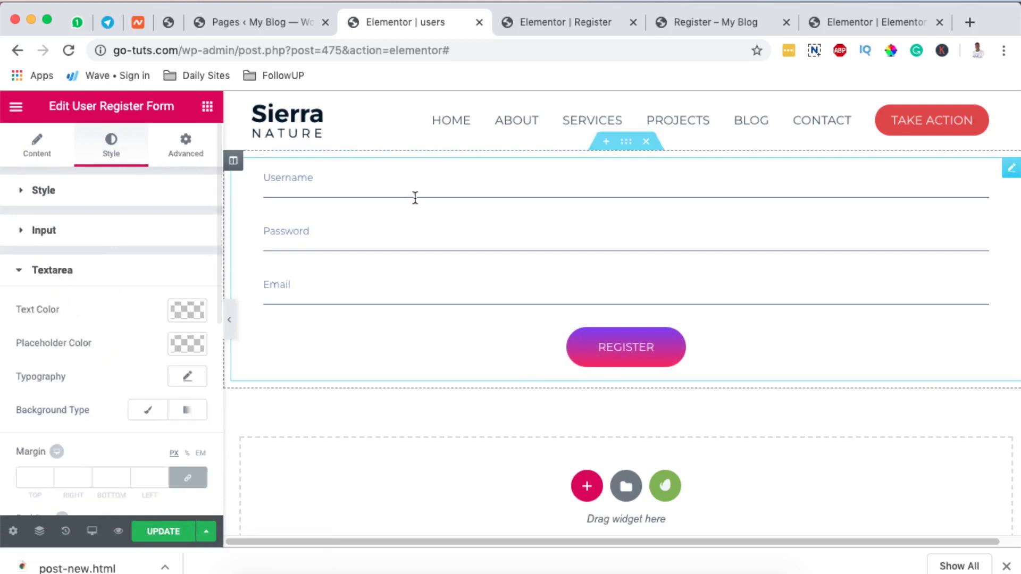
{"action": "left_click", "coordinate": [298, 286]}
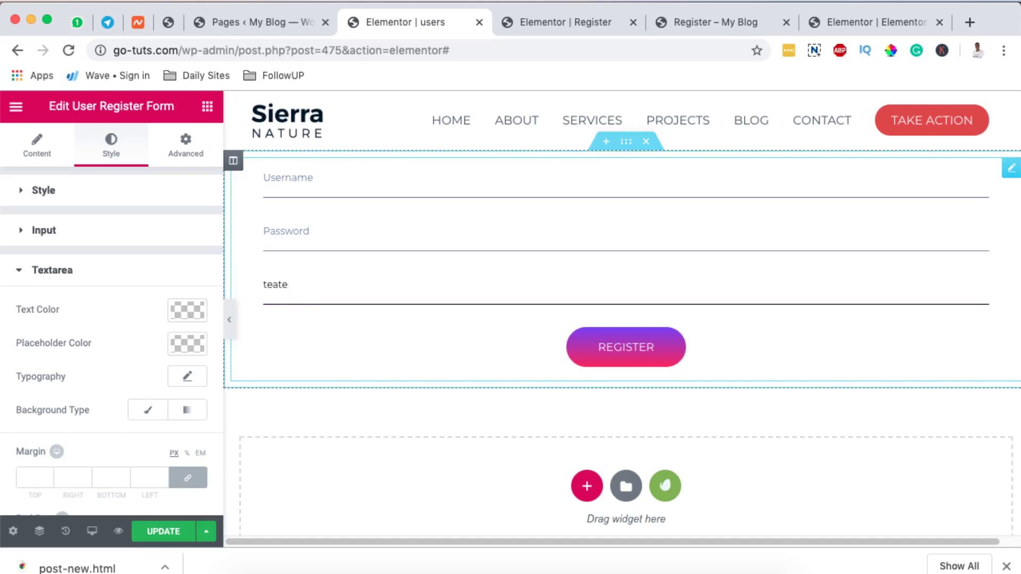
{"action": "key", "text": "BackSpace"}
{"action": "key", "text": "BackSpace"}
{"action": "key", "text": "BackSpace"}
{"action": "key", "text": "BackSpace"}
{"action": "key", "text": "BackSpace"}
Open and close the Textarea Text Color, Placeholder Color and Typography popovers.
{"action": "left_click", "coordinate": [183, 315]}
{"action": "left_click", "coordinate": [183, 315]}
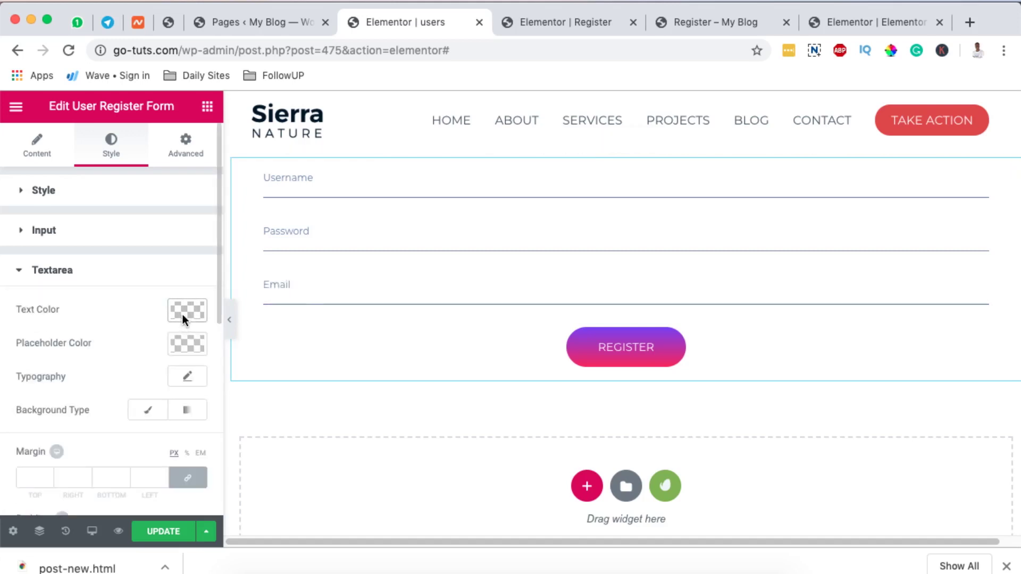
{"action": "left_click", "coordinate": [177, 345]}
{"action": "left_click", "coordinate": [178, 346]}
{"action": "left_click", "coordinate": [189, 378]}
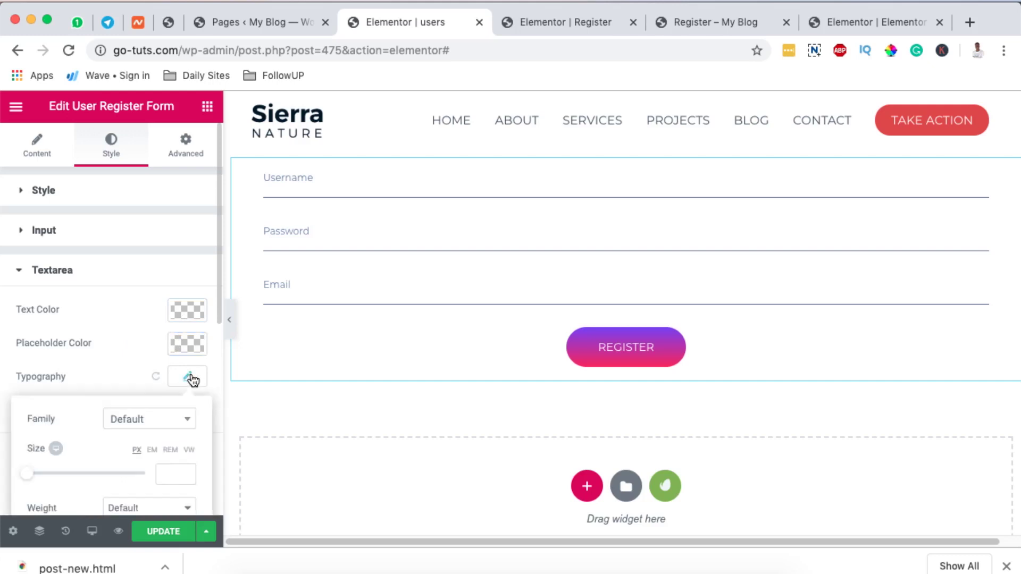
{"action": "scroll", "coordinate": [122, 431], "scroll_direction": "down", "scroll_amount": 3}
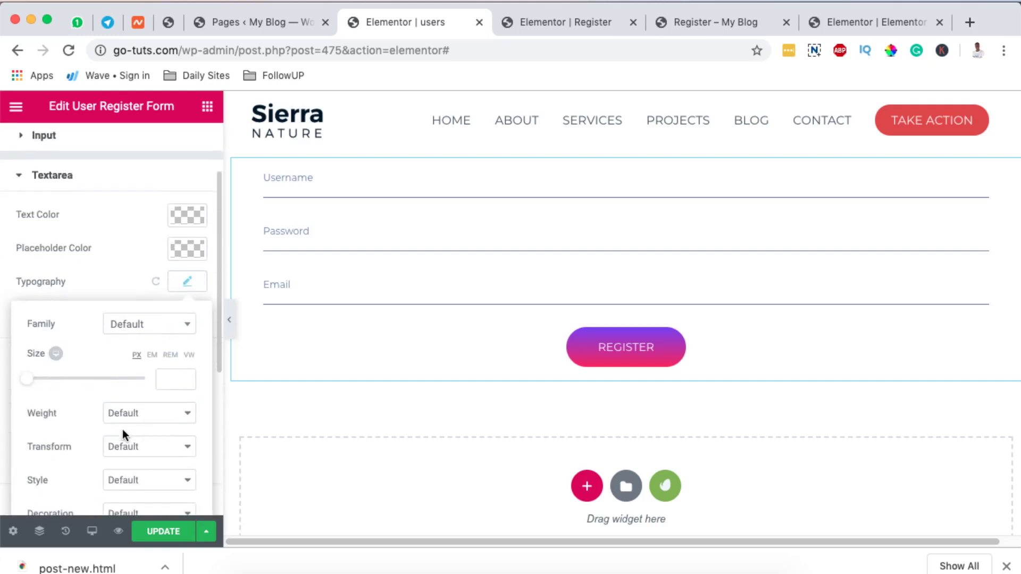
{"action": "left_click", "coordinate": [299, 286]}
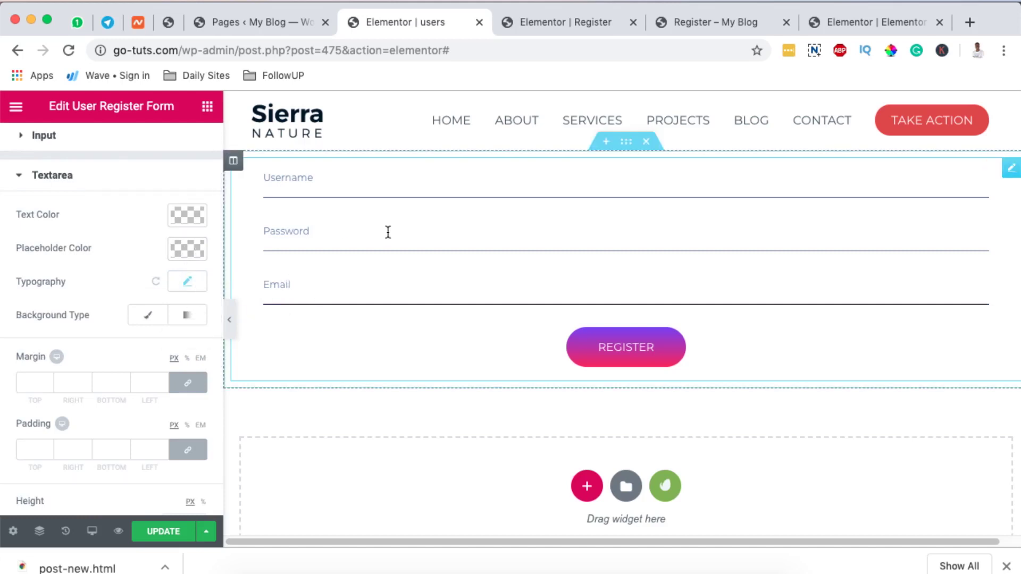
Collapse the form's style sections and open the widget's Advanced background settings.
{"action": "left_click", "coordinate": [82, 175]}
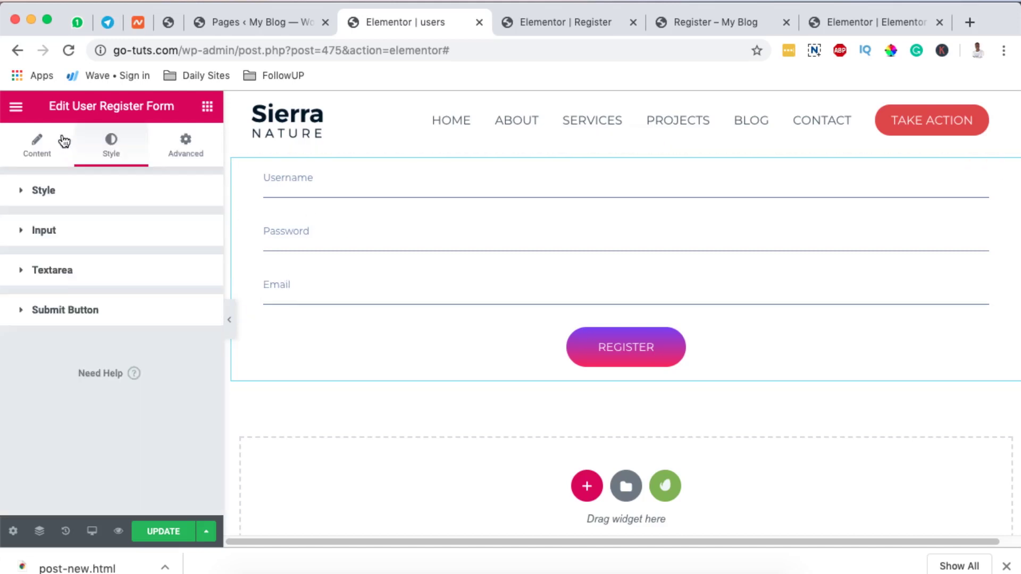
{"action": "left_click", "coordinate": [126, 230]}
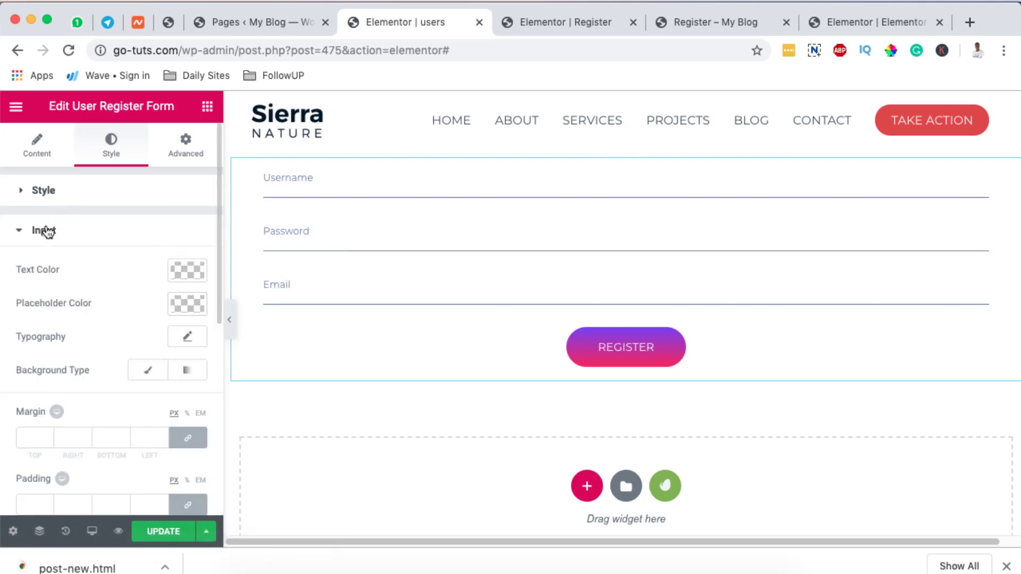
{"action": "left_click", "coordinate": [47, 231]}
{"action": "left_click", "coordinate": [56, 192]}
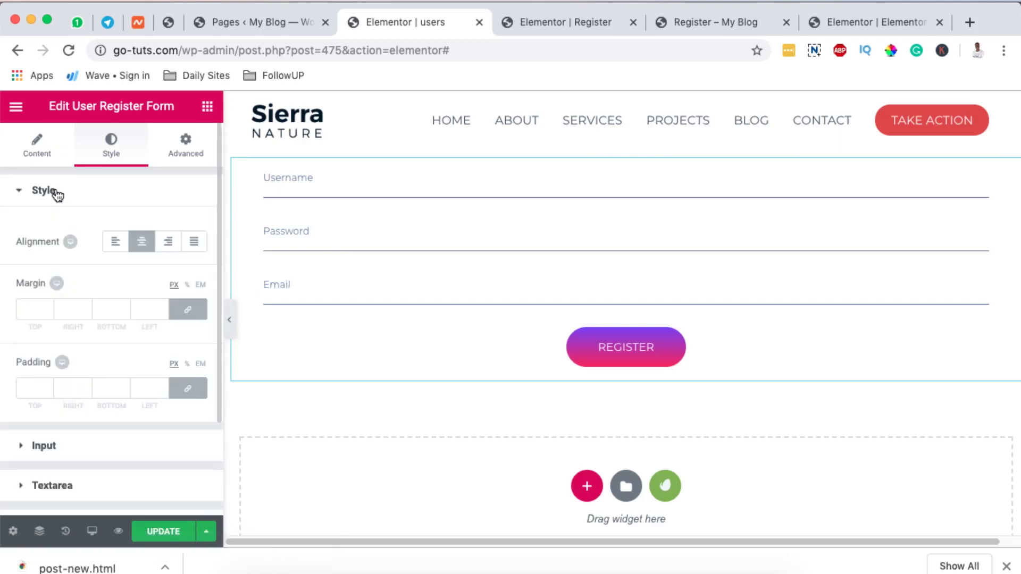
{"action": "left_click", "coordinate": [182, 155]}
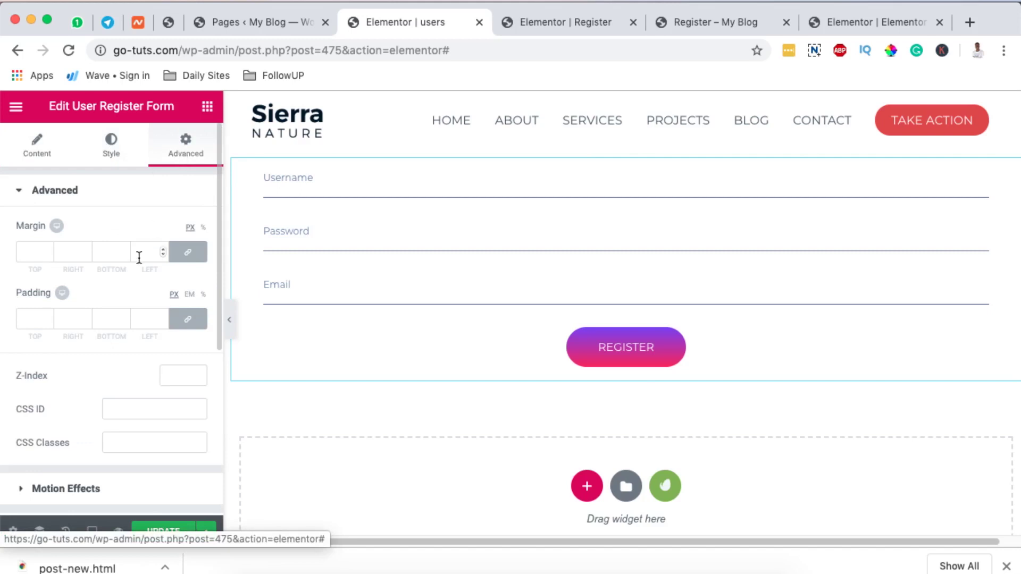
{"action": "scroll", "coordinate": [132, 296], "scroll_direction": "down", "scroll_amount": 3}
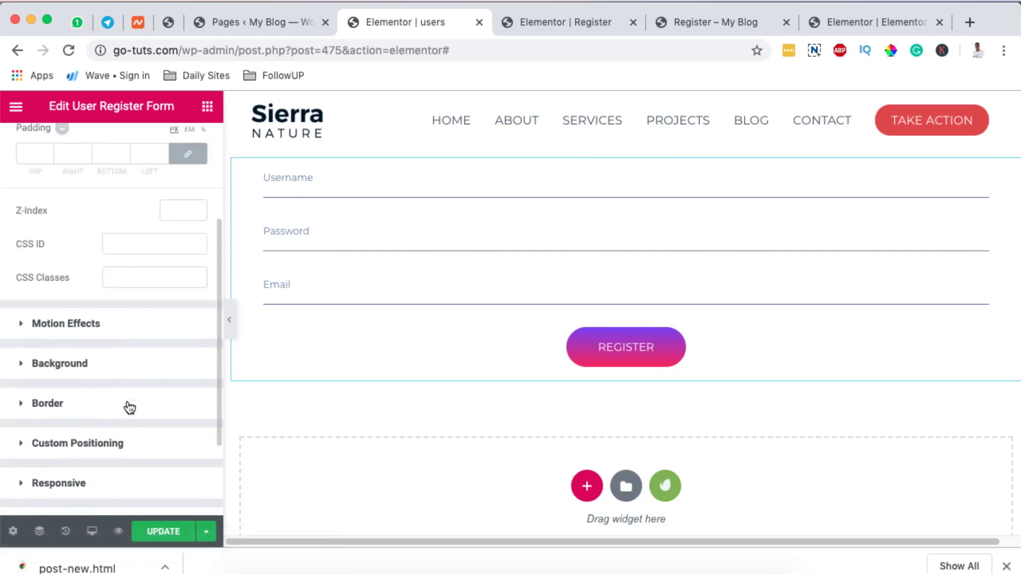
{"action": "left_click", "coordinate": [141, 352]}
{"action": "scroll", "coordinate": [118, 346], "scroll_direction": "down", "scroll_amount": 1}
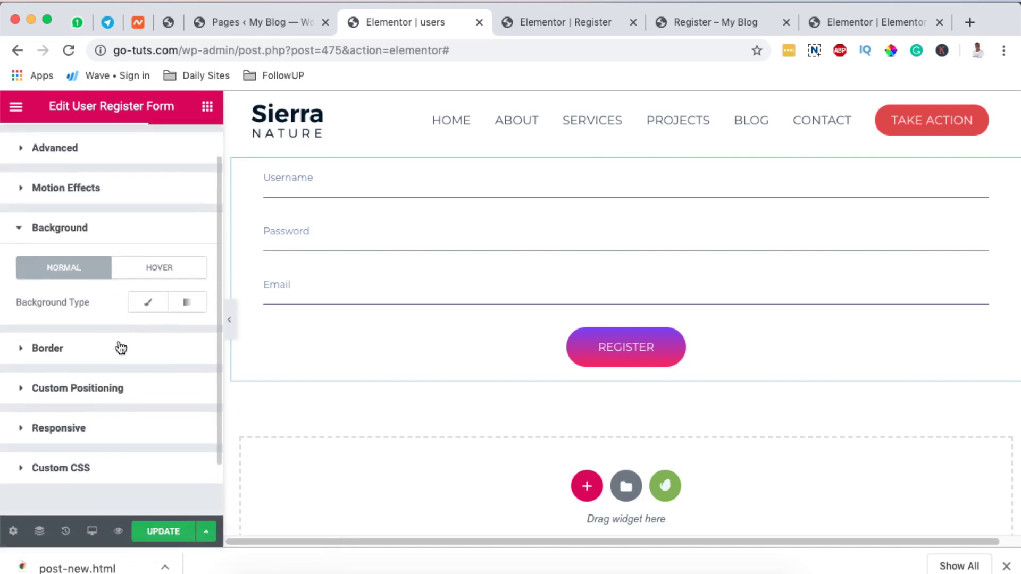
Make the form background a gradient and try dark grey, light grey, then white as first colour.
{"action": "left_click", "coordinate": [187, 307]}
{"action": "left_click", "coordinate": [186, 337]}
{"action": "left_click_drag", "start_coordinate": [132, 417], "coordinate": [27, 346]}
{"action": "left_click", "coordinate": [154, 384]}
{"action": "left_click_drag", "start_coordinate": [157, 394], "coordinate": [157, 338]}
{"action": "left_click", "coordinate": [191, 336]}
Try green and purple for the first colour, clear it, then toggle Classic and back to Gradient.
{"action": "left_click", "coordinate": [190, 337]}
{"action": "scroll", "coordinate": [133, 440], "scroll_direction": "down", "scroll_amount": 3}
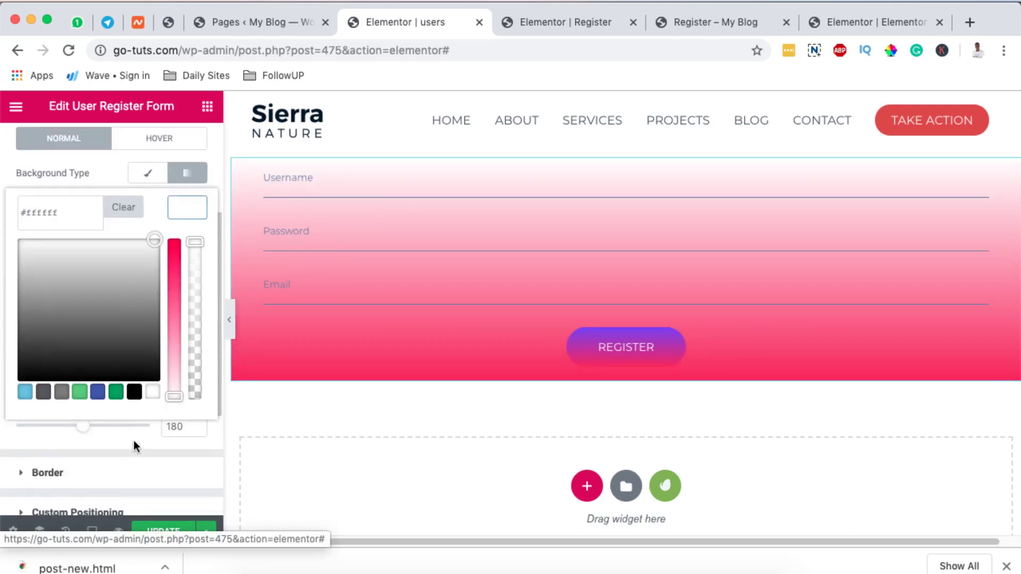
{"action": "left_click", "coordinate": [116, 392]}
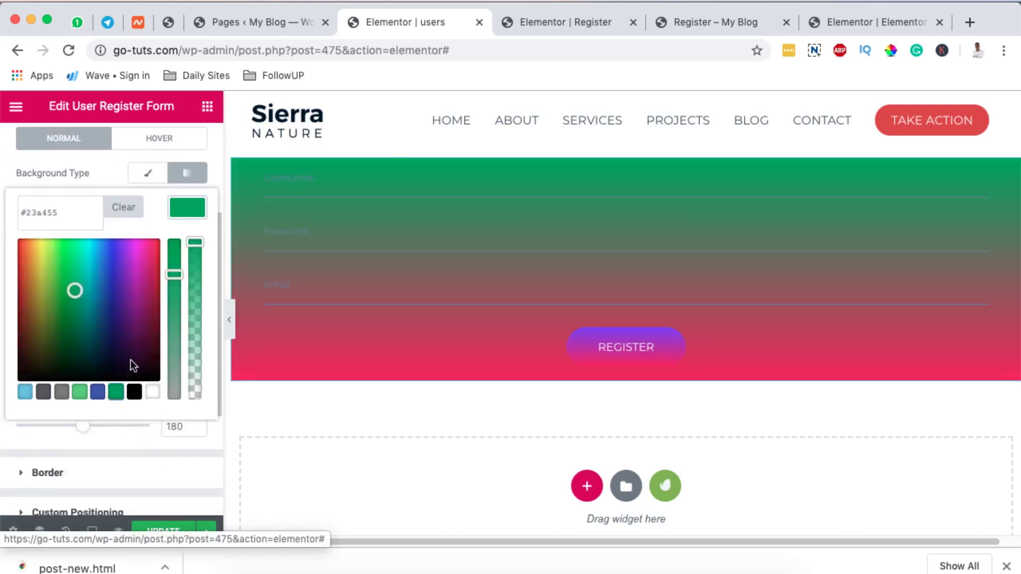
{"action": "left_click_drag", "start_coordinate": [65, 287], "coordinate": [40, 282]}
{"action": "left_click", "coordinate": [120, 209]}
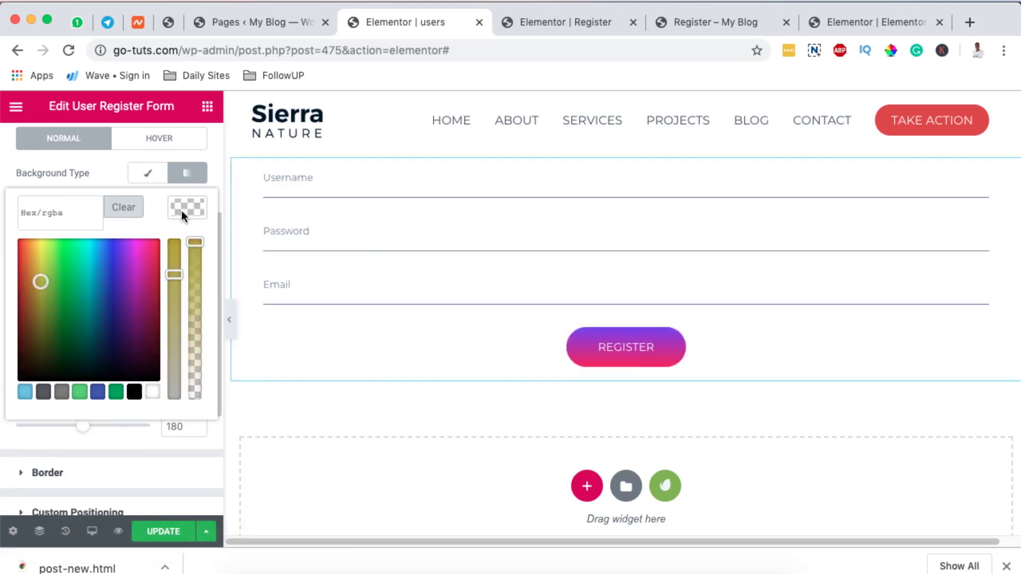
{"action": "left_click", "coordinate": [180, 210]}
{"action": "left_click", "coordinate": [149, 179]}
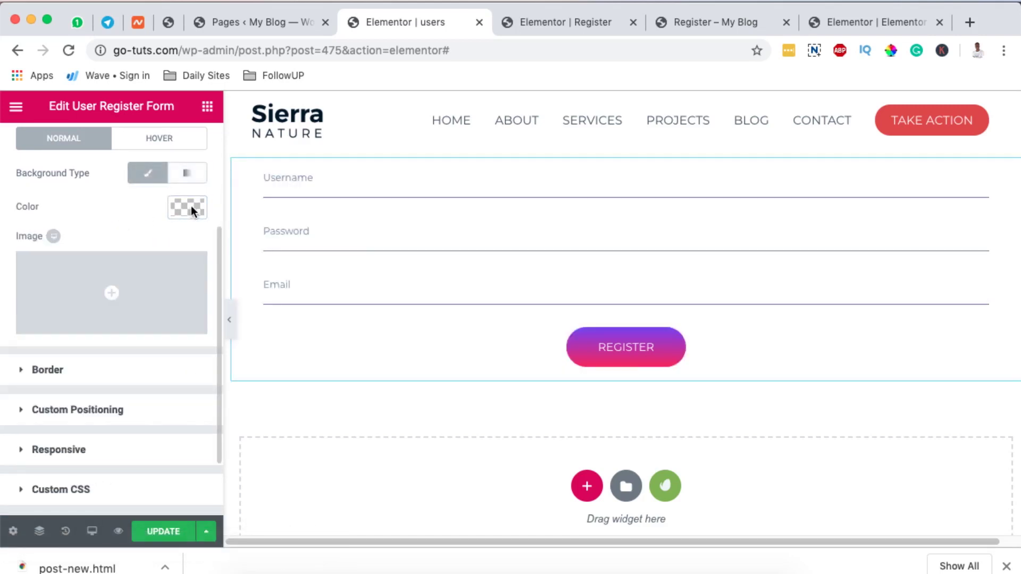
{"action": "left_click", "coordinate": [187, 173]}
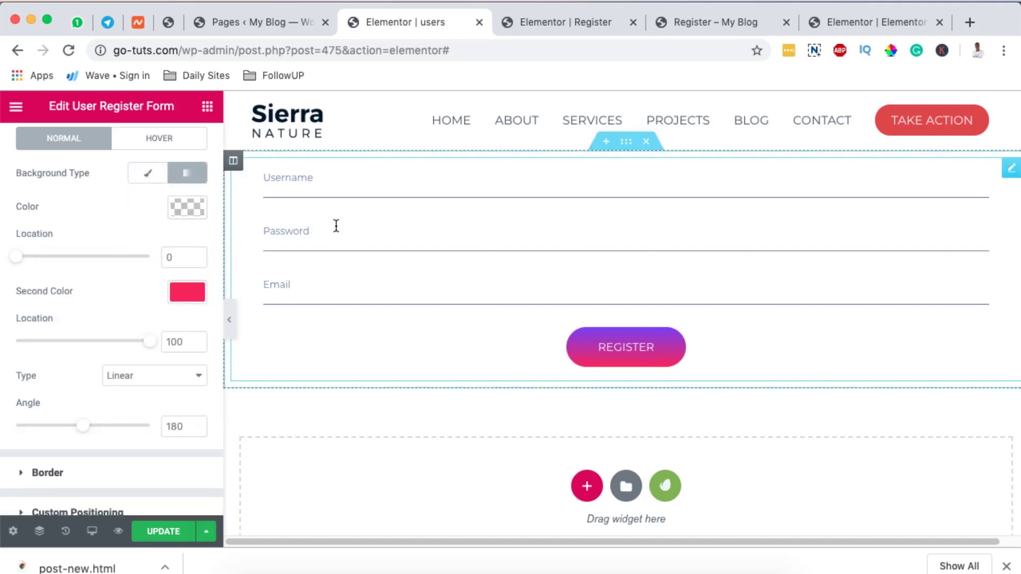
Change the registration form widget's layout to Style Three.
{"action": "left_click", "coordinate": [1012, 169]}
{"action": "left_click", "coordinate": [35, 152]}
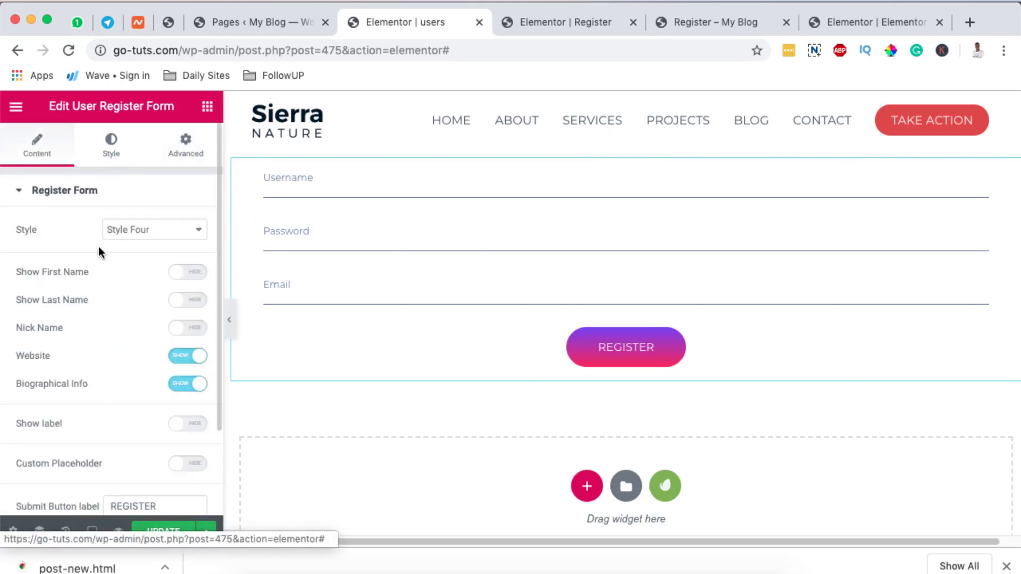
{"action": "left_click", "coordinate": [152, 229]}
{"action": "left_click", "coordinate": [151, 218]}
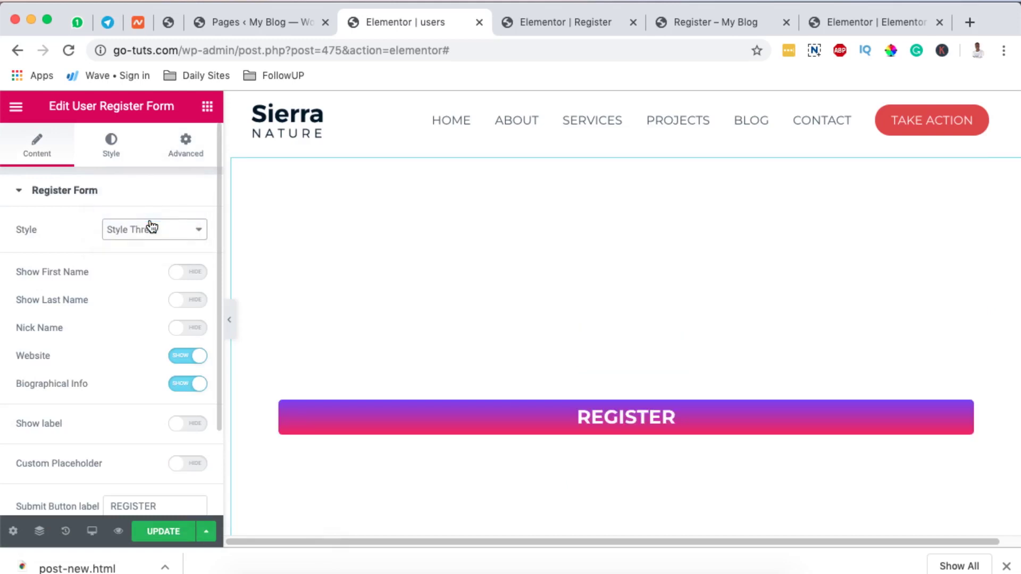
Give the form's column a gradient background with dark teal #00415b first, then check the preview.
{"action": "left_click", "coordinate": [107, 151]}
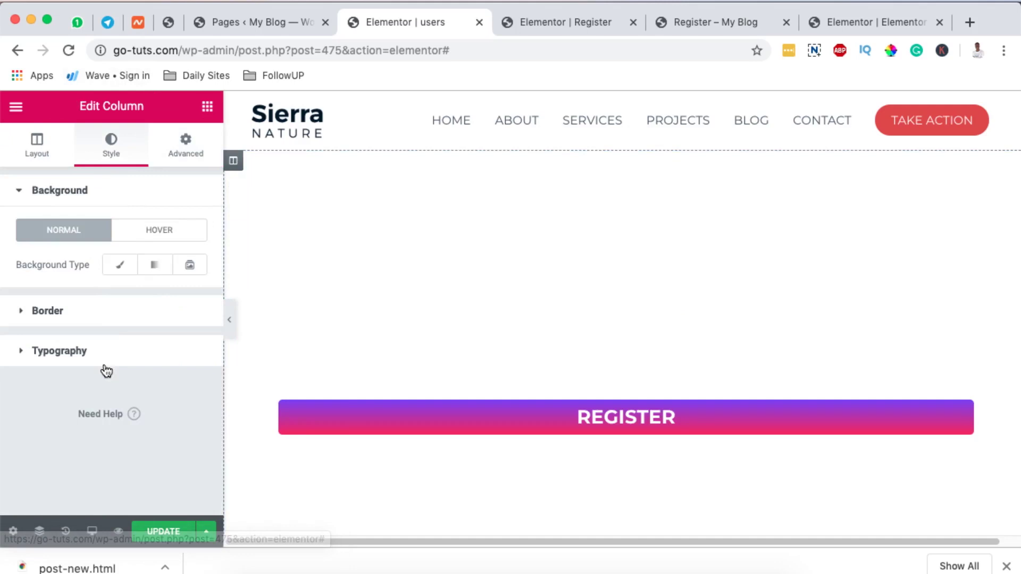
{"action": "left_click", "coordinate": [155, 266]}
{"action": "scroll", "coordinate": [124, 356], "scroll_direction": "down", "scroll_amount": 2}
{"action": "left_click", "coordinate": [187, 253]}
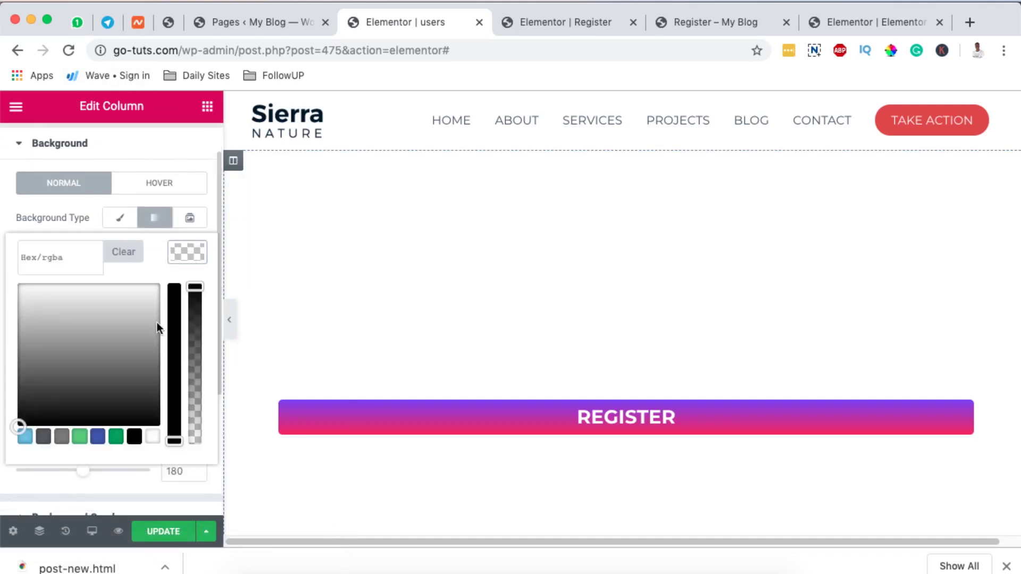
{"action": "left_click", "coordinate": [115, 437]}
{"action": "mouse_move", "coordinate": [146, 327]}
{"action": "left_mouse_down"}
{"action": "mouse_move", "coordinate": [136, 312]}
{"action": "mouse_move", "coordinate": [150, 305]}
{"action": "mouse_move", "coordinate": [128, 326]}
{"action": "mouse_move", "coordinate": [150, 358]}
{"action": "mouse_move", "coordinate": [86, 368]}
{"action": "mouse_move", "coordinate": [97, 375]}
{"action": "left_mouse_up"}
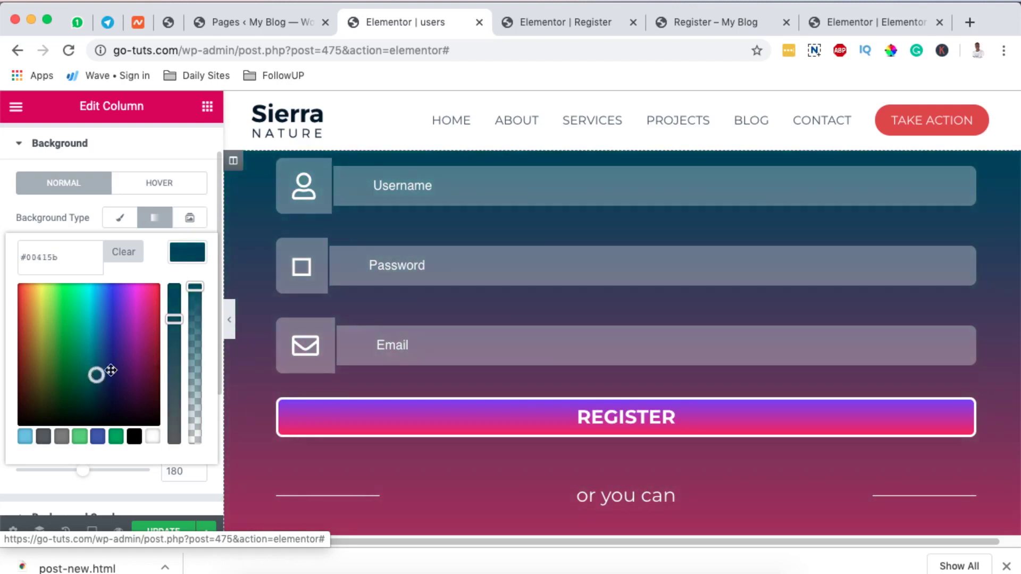
{"action": "scroll", "coordinate": [364, 273], "scroll_direction": "down", "scroll_amount": 2}
{"action": "scroll", "coordinate": [364, 272], "scroll_direction": "up", "scroll_amount": 2}
{"action": "scroll", "coordinate": [707, 170], "scroll_direction": "down", "scroll_amount": 5}
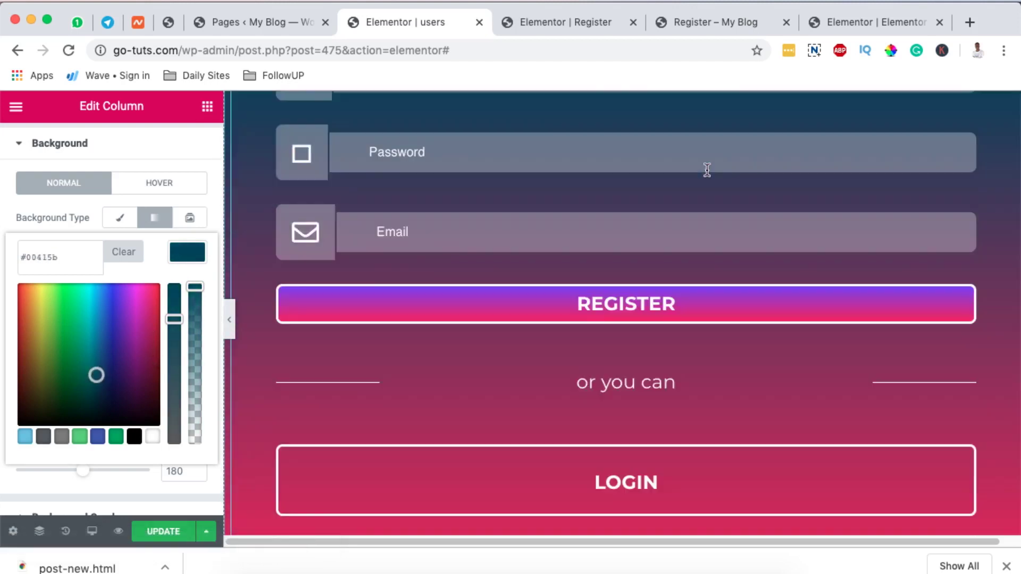
{"action": "scroll", "coordinate": [707, 170], "scroll_direction": "up", "scroll_amount": 3}
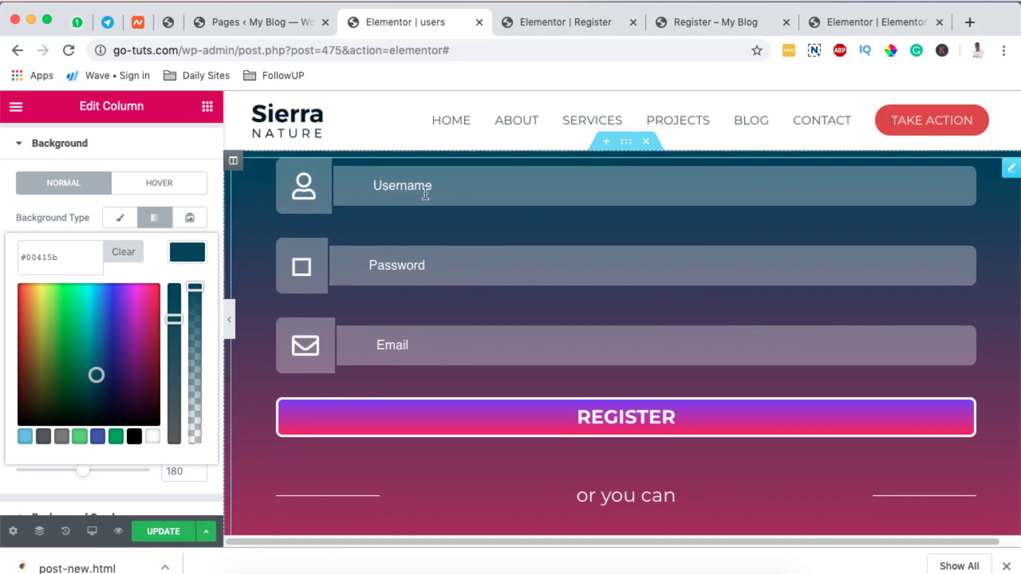
Set the form section to a boxed content width of 650 px.
{"action": "left_click", "coordinate": [234, 162]}
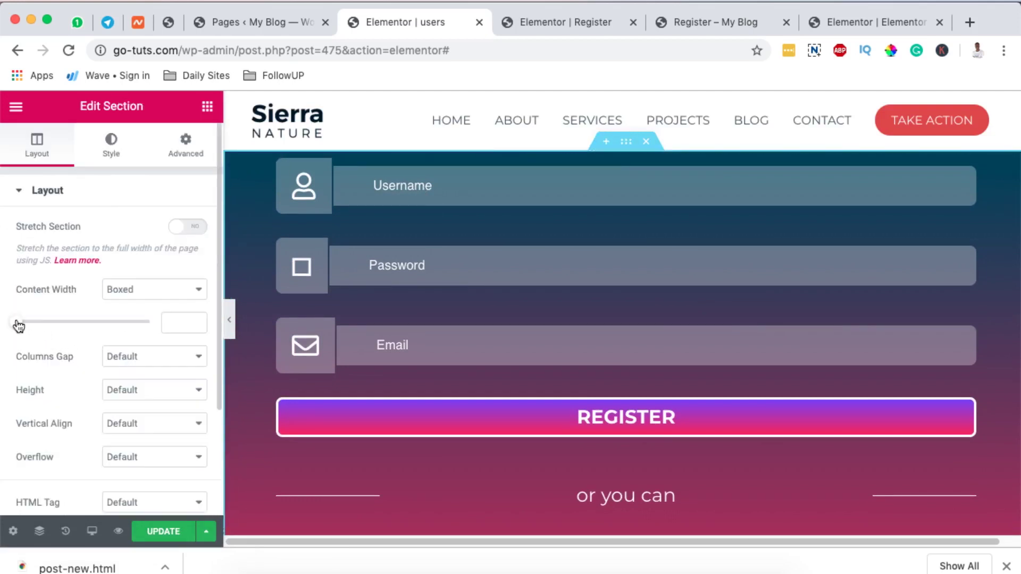
{"action": "mouse_move", "coordinate": [19, 326]}
{"action": "left_mouse_down"}
{"action": "mouse_move", "coordinate": [48, 333]}
{"action": "mouse_move", "coordinate": [36, 329]}
{"action": "left_mouse_up"}
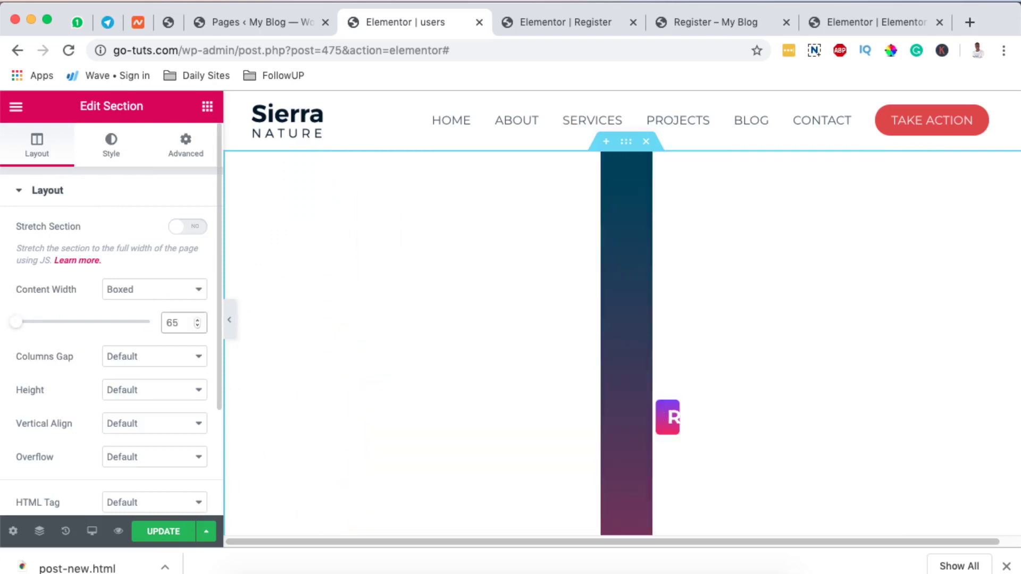
{"action": "type", "text": "0"}
Unlink the register form widget's padding and give it a 30 px top padding.
{"action": "left_click", "coordinate": [461, 258]}
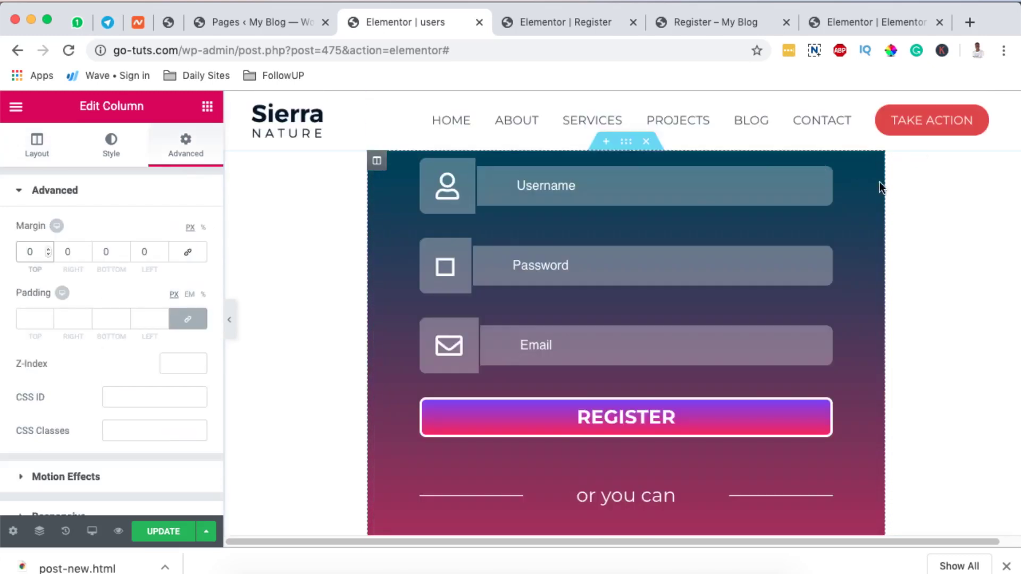
{"action": "left_click", "coordinate": [869, 172]}
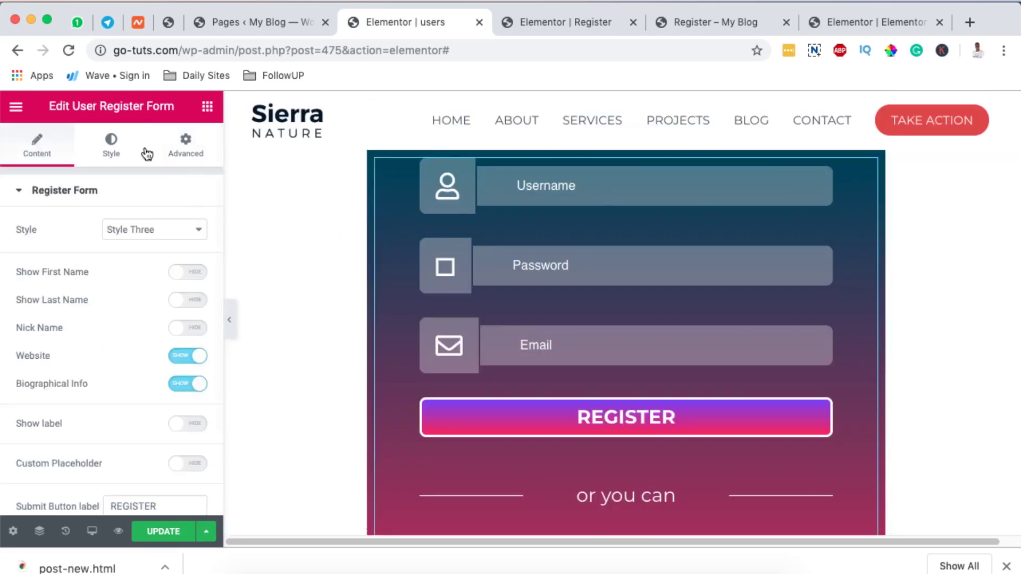
{"action": "left_click", "coordinate": [185, 141]}
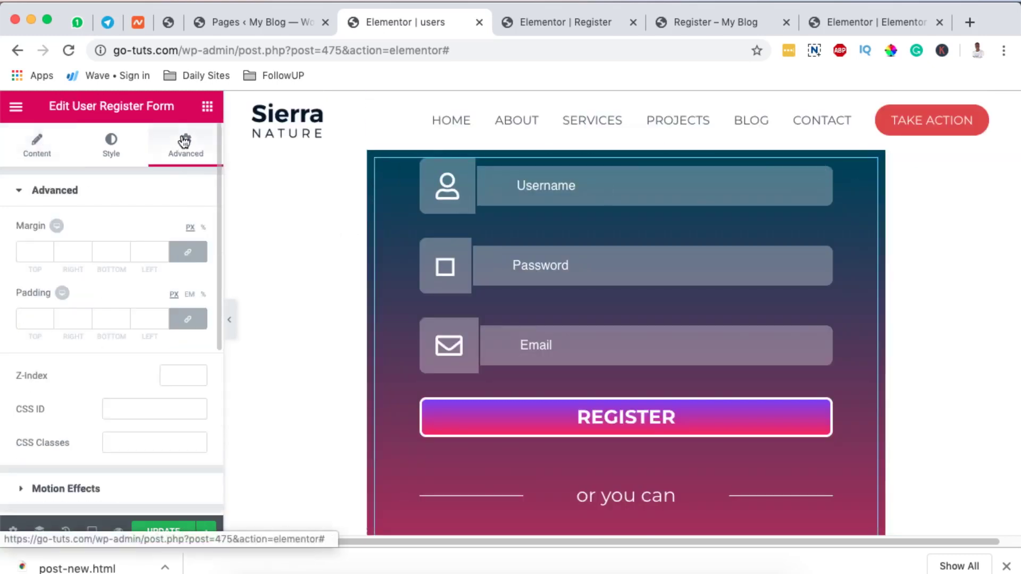
{"action": "left_click", "coordinate": [188, 319]}
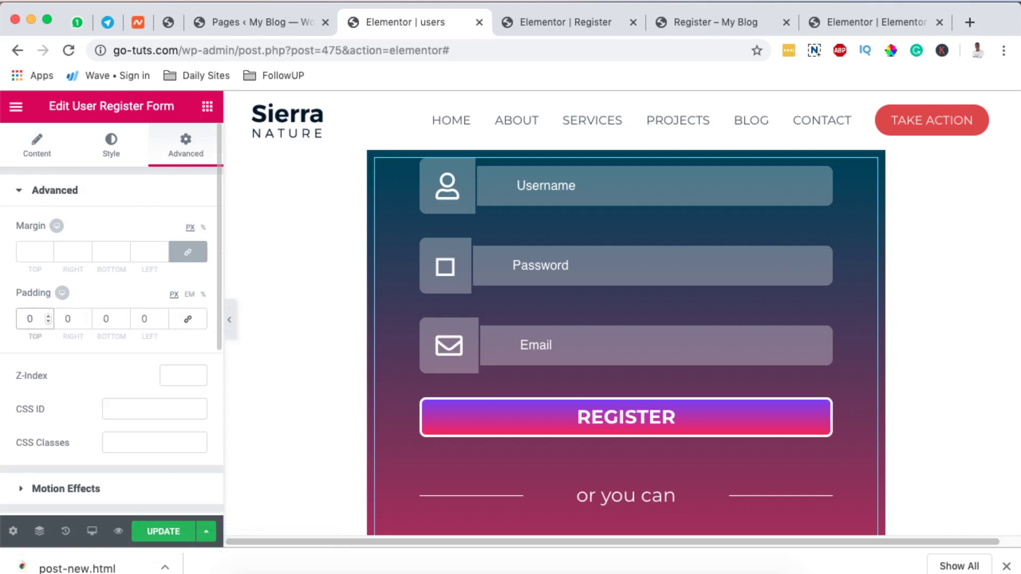
{"action": "type", "text": "30"}
{"action": "key", "text": "BackSpace"}
{"action": "scroll", "coordinate": [387, 398], "scroll_direction": "down", "scroll_amount": 5}
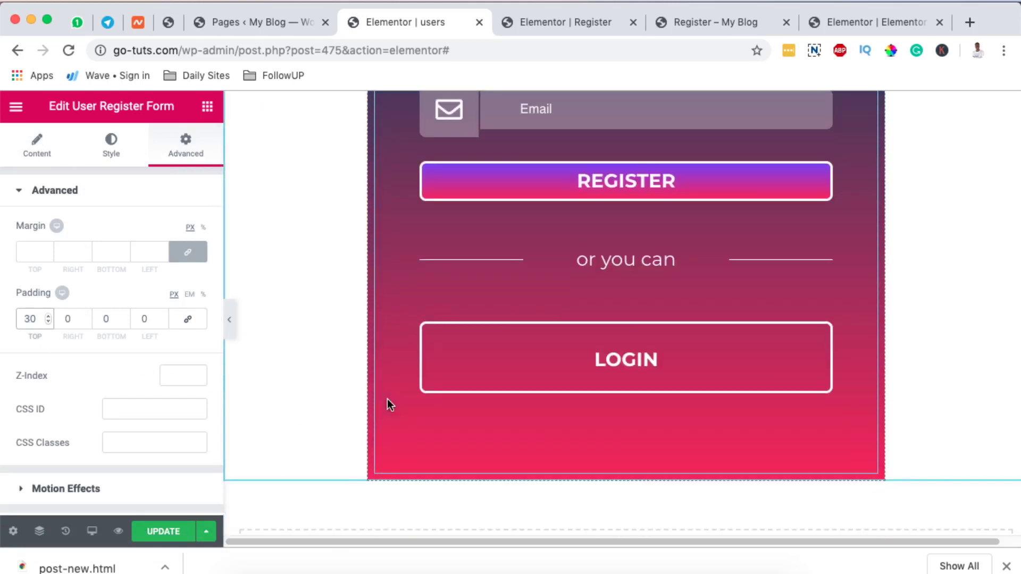
{"action": "scroll", "coordinate": [387, 399], "scroll_direction": "up", "scroll_amount": 5}
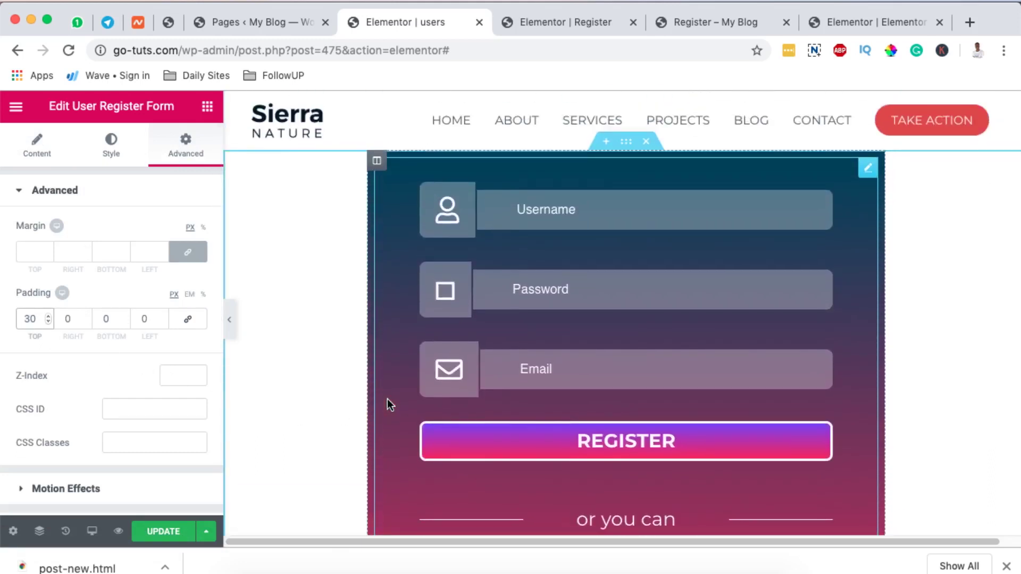
{"action": "scroll", "coordinate": [387, 399], "scroll_direction": "down", "scroll_amount": 3}
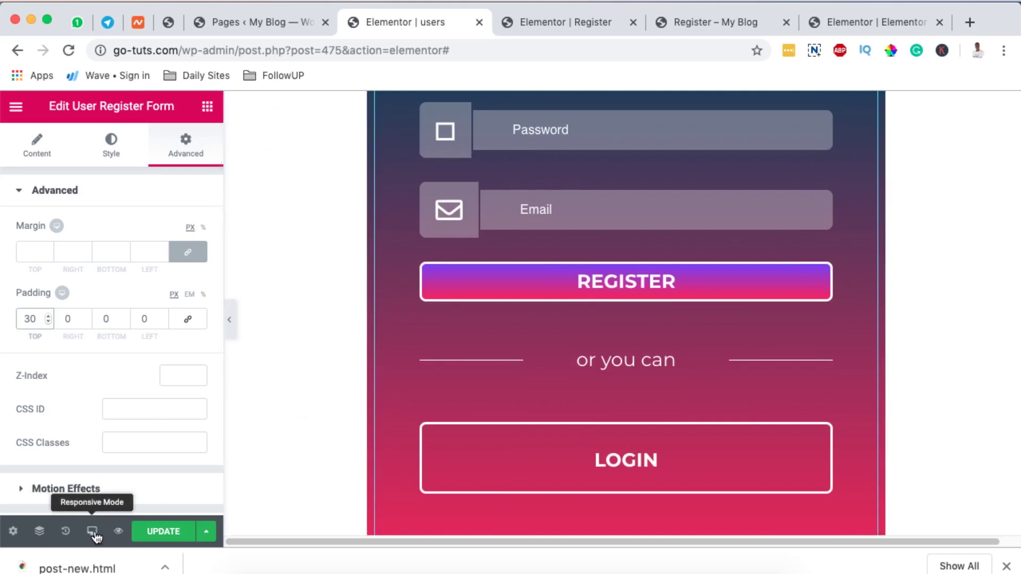
Preview the form at tablet and mobile widths, then return to desktop view.
{"action": "left_click", "coordinate": [92, 531]}
{"action": "left_click", "coordinate": [60, 459]}
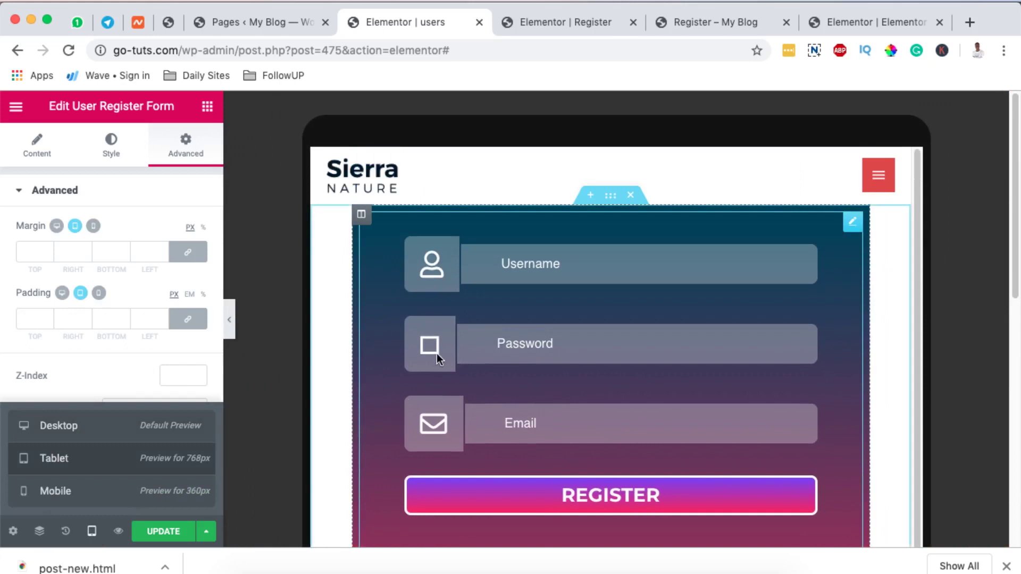
{"action": "left_click", "coordinate": [140, 492]}
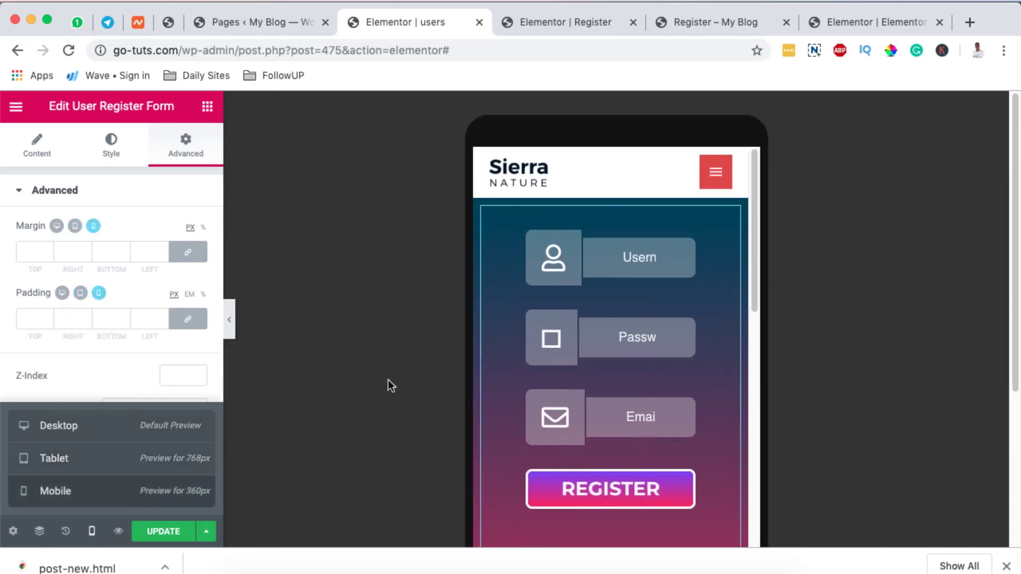
{"action": "scroll", "coordinate": [652, 375], "scroll_direction": "down", "scroll_amount": 5}
{"action": "scroll", "coordinate": [652, 375], "scroll_direction": "down", "scroll_amount": 3}
{"action": "scroll", "coordinate": [652, 376], "scroll_direction": "up", "scroll_amount": 8}
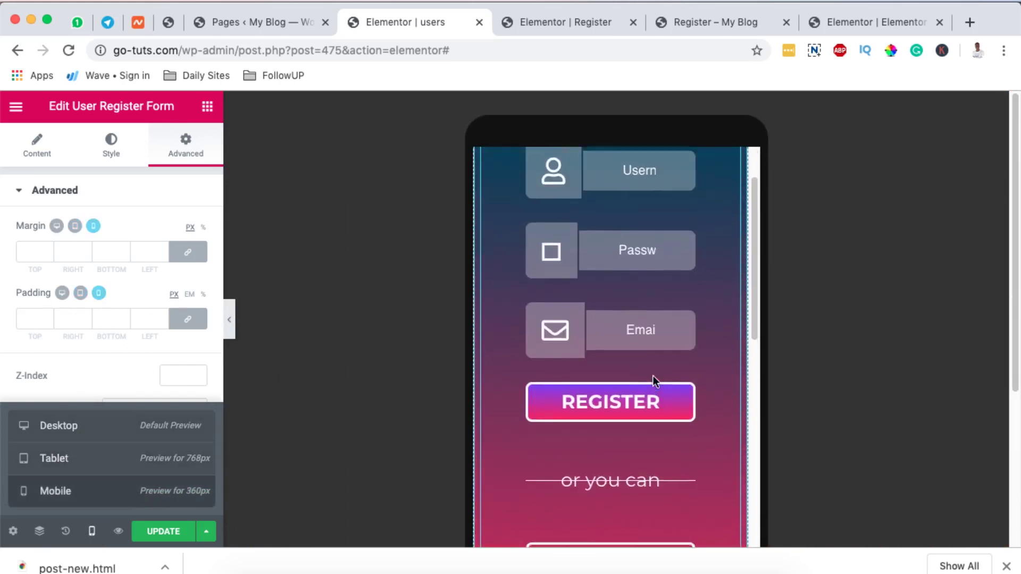
{"action": "left_click", "coordinate": [71, 432]}
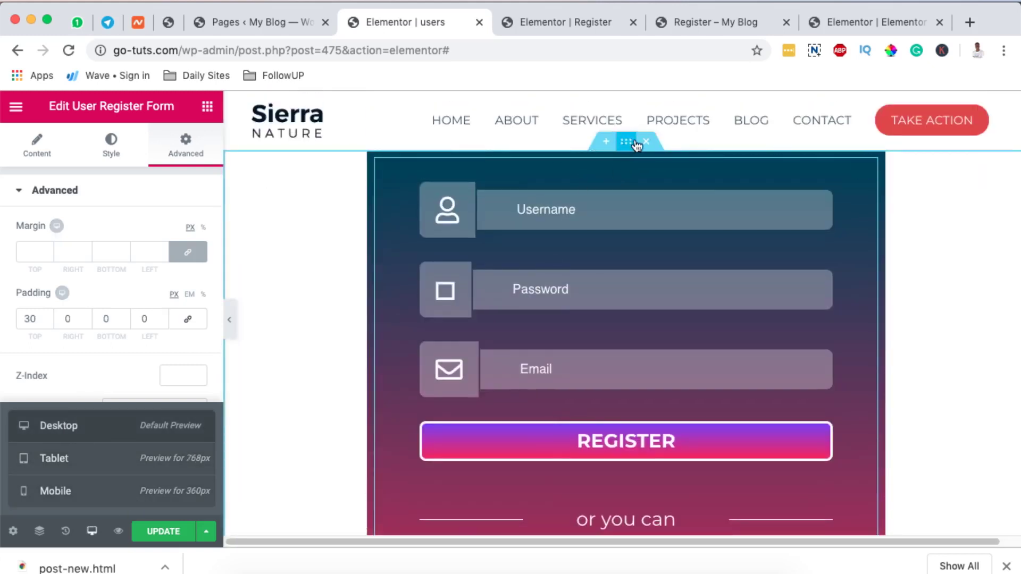
Set the section's top and bottom margins to 100 px, update the page, and go to Pages.
{"action": "left_click", "coordinate": [626, 144]}
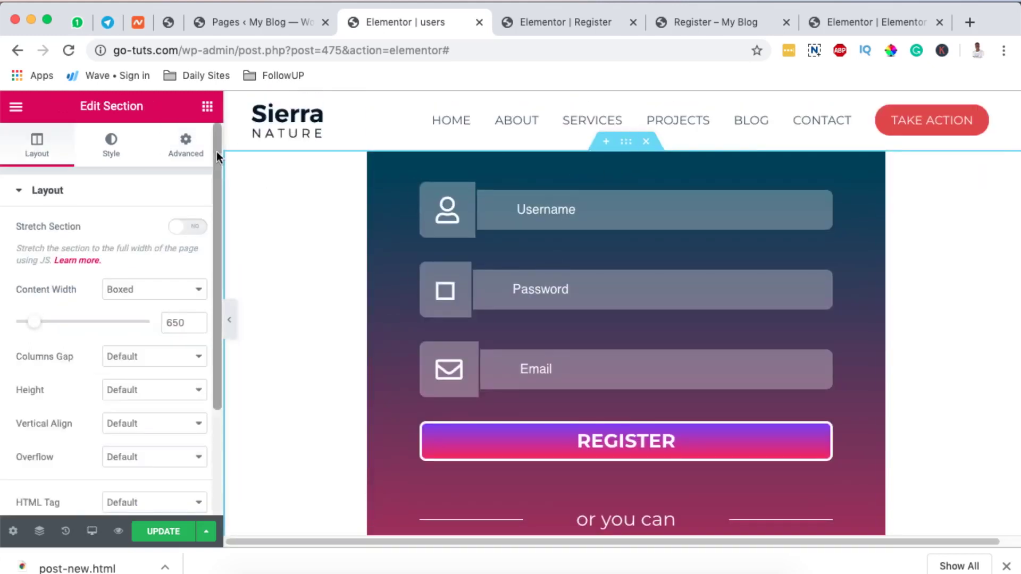
{"action": "left_click", "coordinate": [184, 145]}
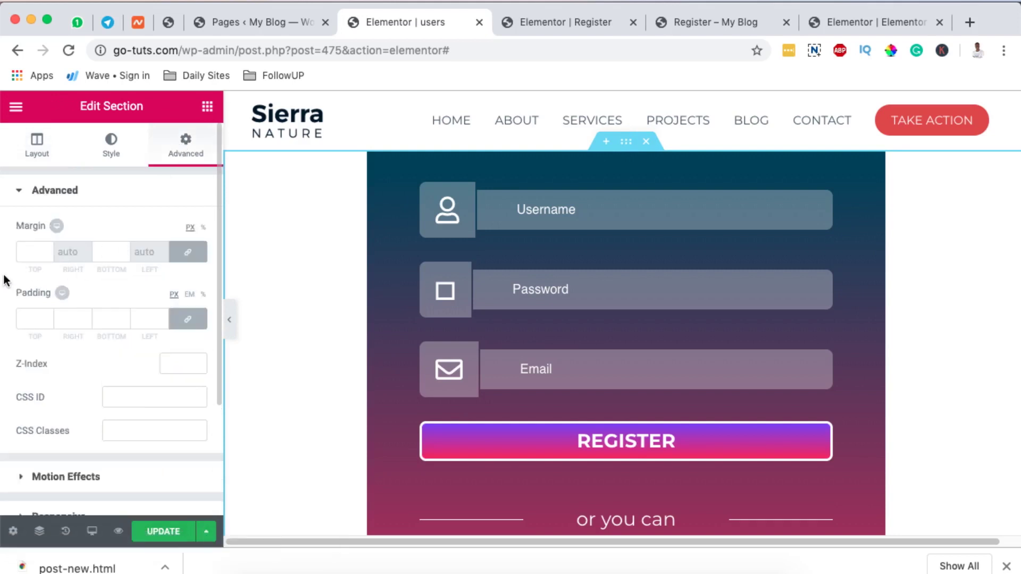
{"action": "left_click", "coordinate": [25, 252]}
{"action": "type", "text": "100"}
{"action": "scroll", "coordinate": [348, 349], "scroll_direction": "down", "scroll_amount": 5}
{"action": "left_click", "coordinate": [171, 534]}
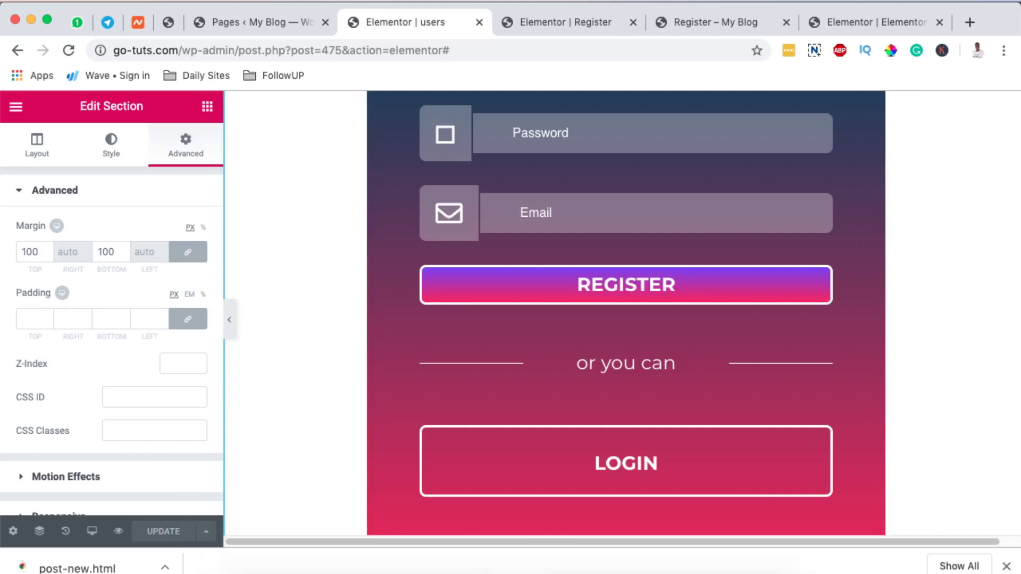
{"action": "left_click", "coordinate": [261, 20]}
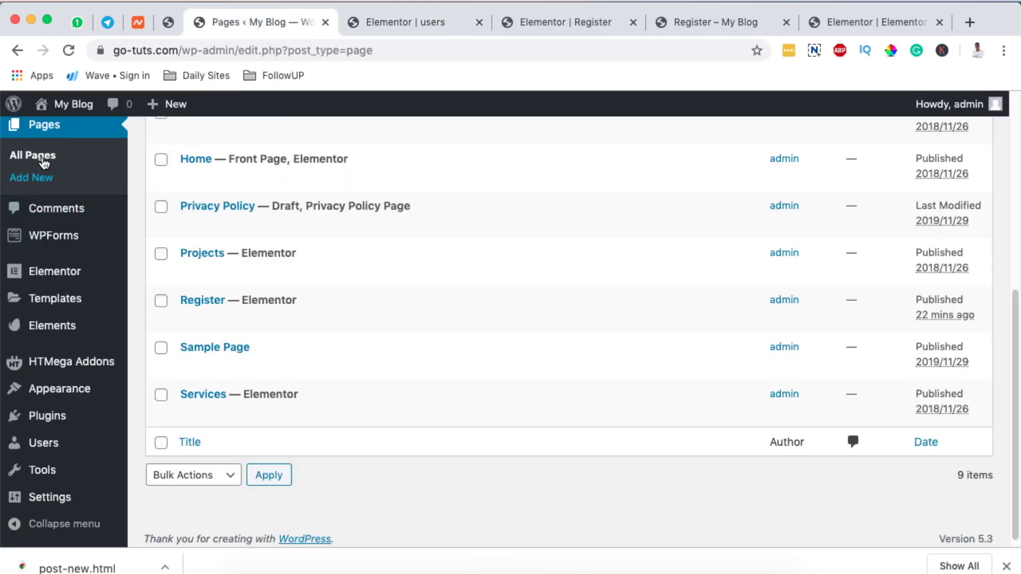
From All Pages, view the published users page live in a new tab and select its URL.
{"action": "left_click", "coordinate": [42, 160]}
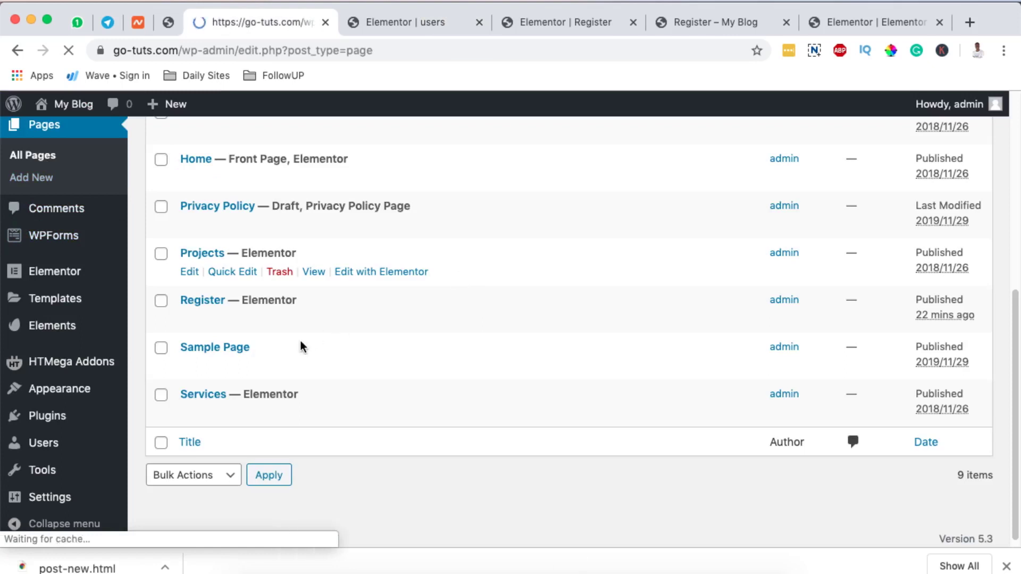
{"action": "scroll", "coordinate": [321, 438], "scroll_direction": "down", "scroll_amount": 6}
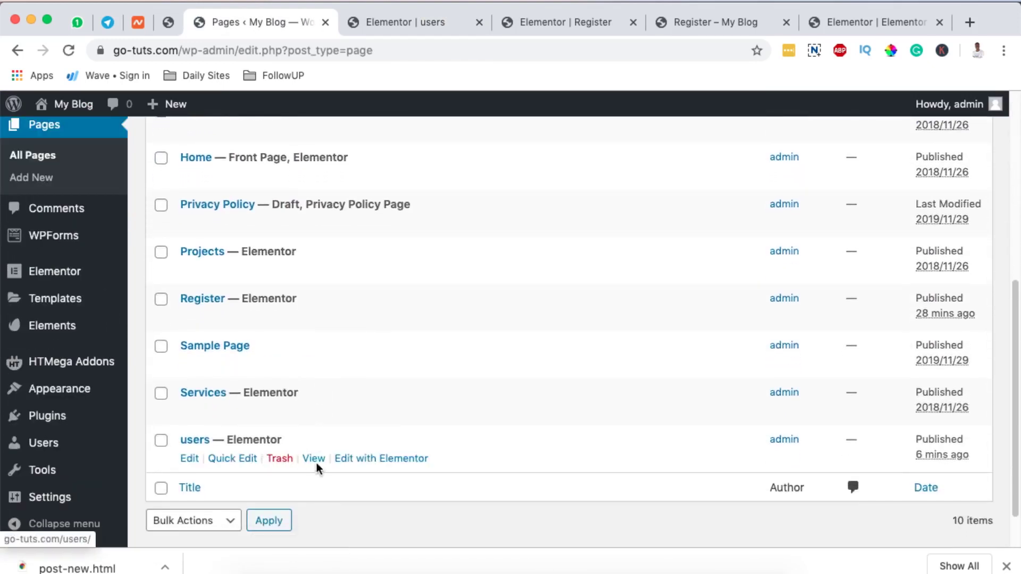
{"action": "left_click", "coordinate": [319, 464], "text": "super"}
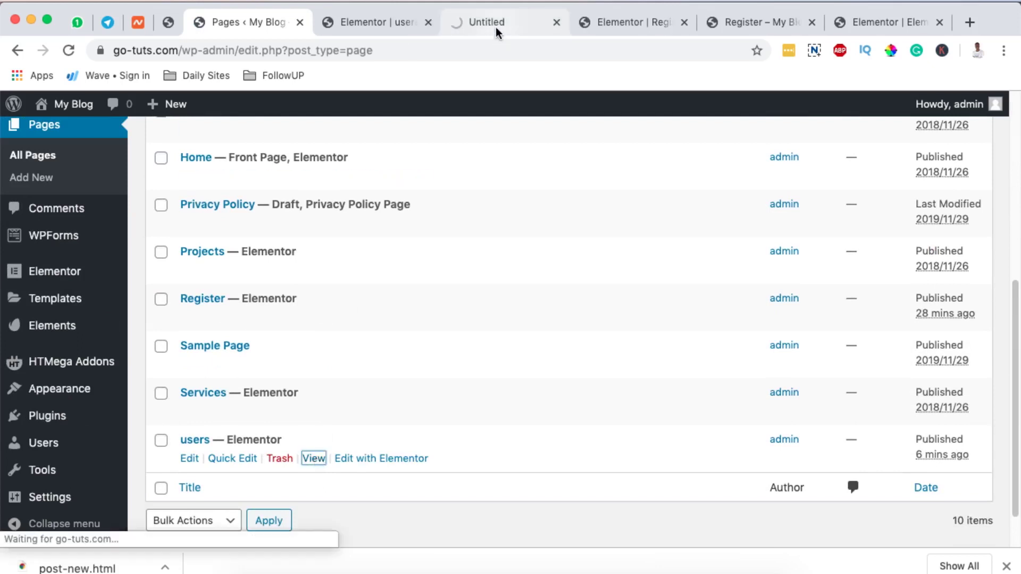
{"action": "left_click", "coordinate": [496, 27]}
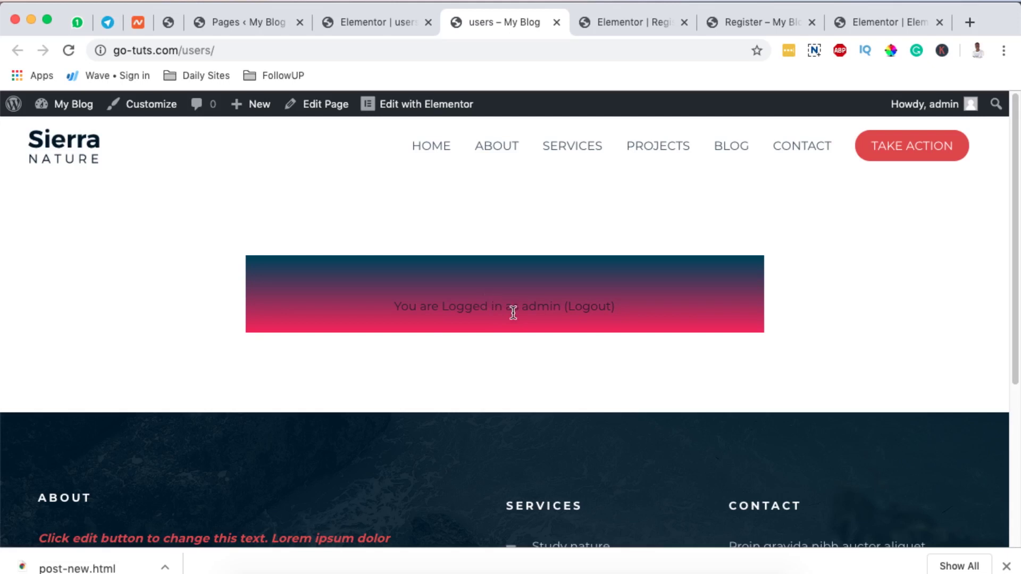
{"action": "left_click", "coordinate": [246, 49]}
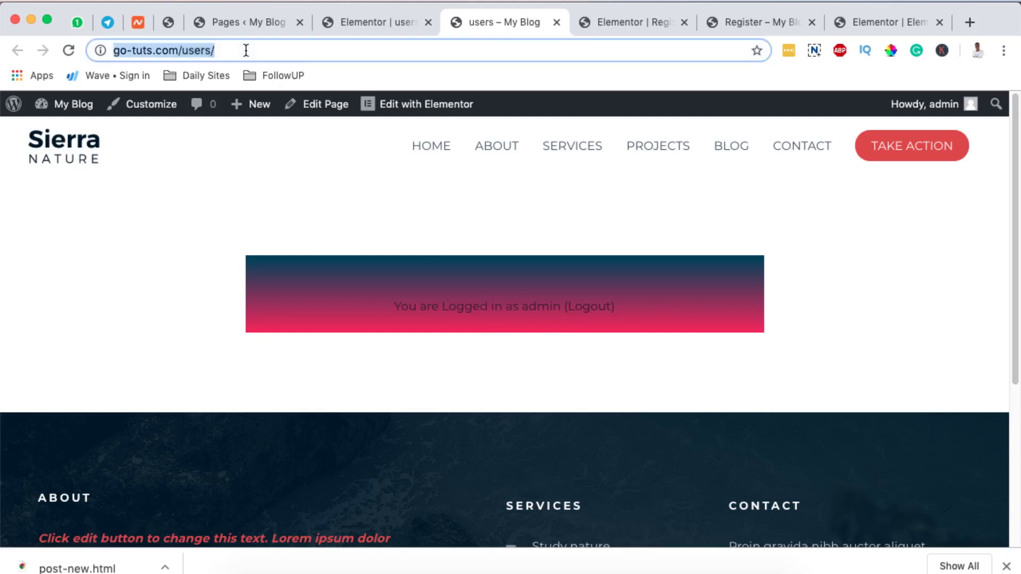
Bring up the live users page in Firefox and look over the registration form.
{"action": "left_click", "coordinate": [556, 568]}
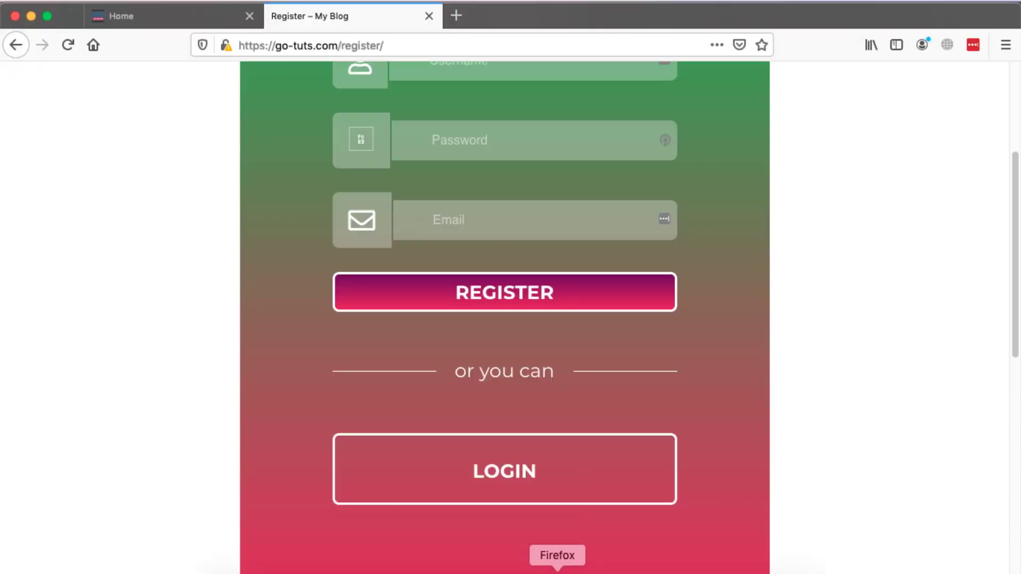
{"action": "left_click", "coordinate": [461, 20]}
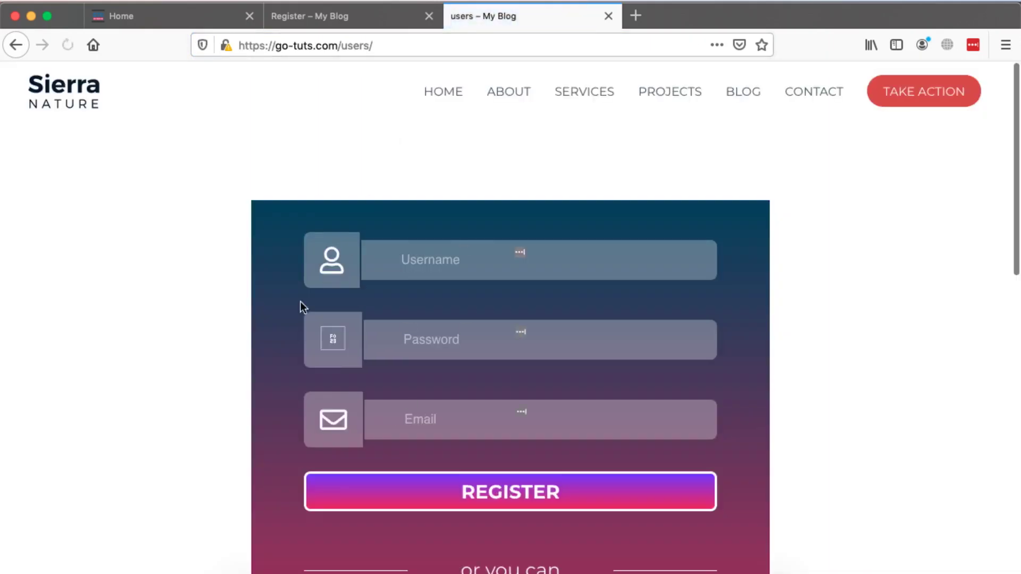
{"action": "scroll", "coordinate": [221, 378], "scroll_direction": "down", "scroll_amount": 3}
{"action": "scroll", "coordinate": [221, 377], "scroll_direction": "up", "scroll_amount": 3}
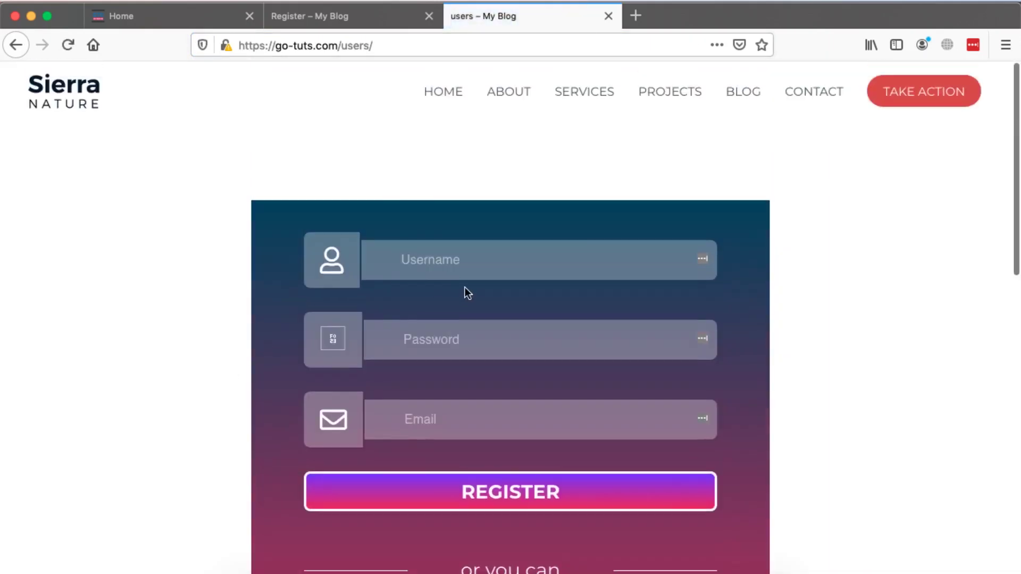
{"action": "scroll", "coordinate": [444, 285], "scroll_direction": "down", "scroll_amount": 10}
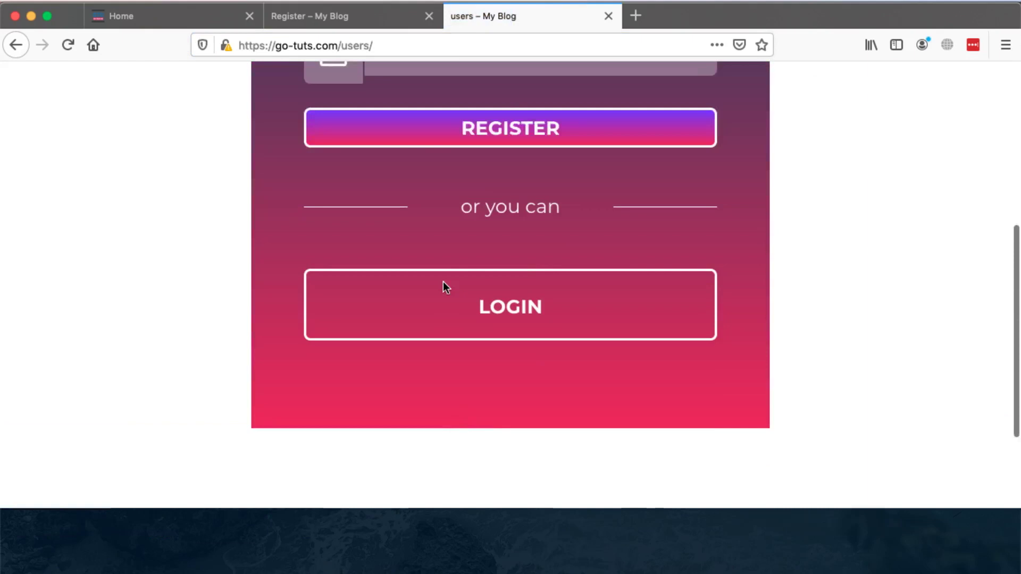
{"action": "scroll", "coordinate": [445, 287], "scroll_direction": "up", "scroll_amount": 6}
Register username 'demo' with a password and an e-mail address, then submit the form.
{"action": "left_click", "coordinate": [420, 165]}
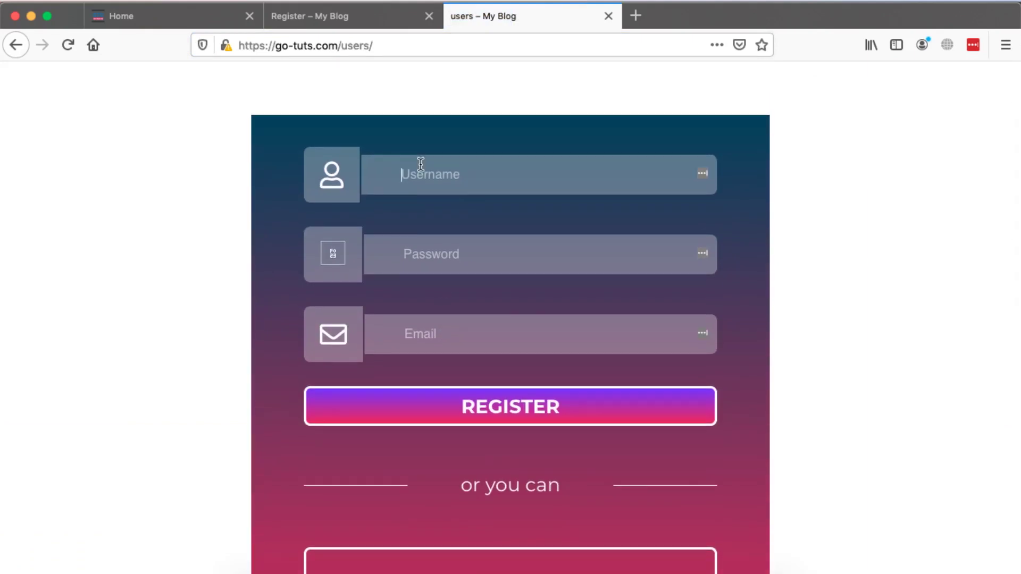
{"action": "type", "text": "demoe"}
{"action": "left_click", "coordinate": [408, 263]}
{"action": "type", "text": "d"}
{"action": "key", "text": "BackSpace"}
{"action": "key", "text": "BackSpace"}
{"action": "key", "text": "BackSpace"}
{"action": "type", "text": "de"}
{"action": "key", "text": "BackSpace"}
{"action": "key", "text": "BackSpace"}
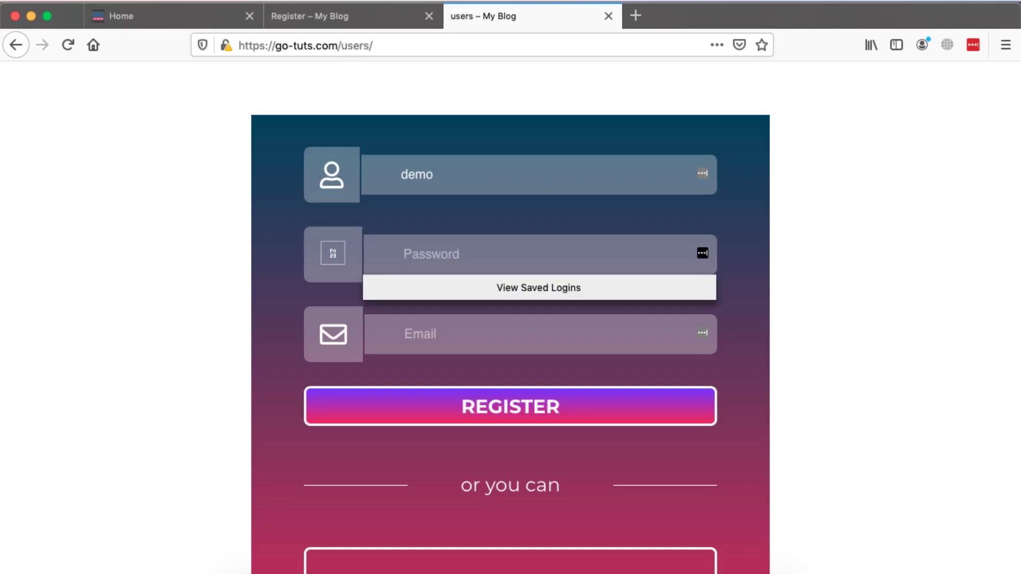
{"action": "type", "text": "d"}
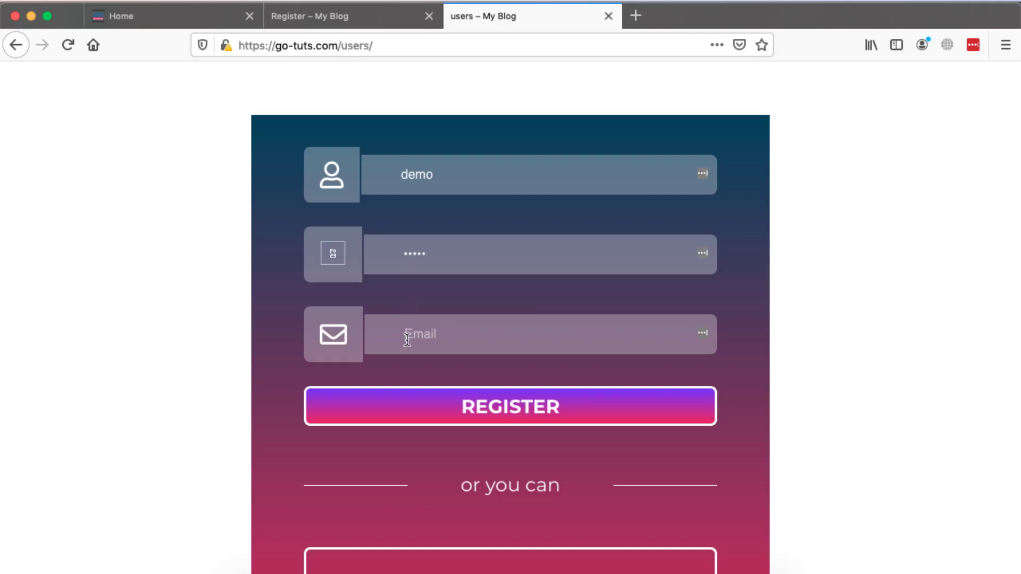
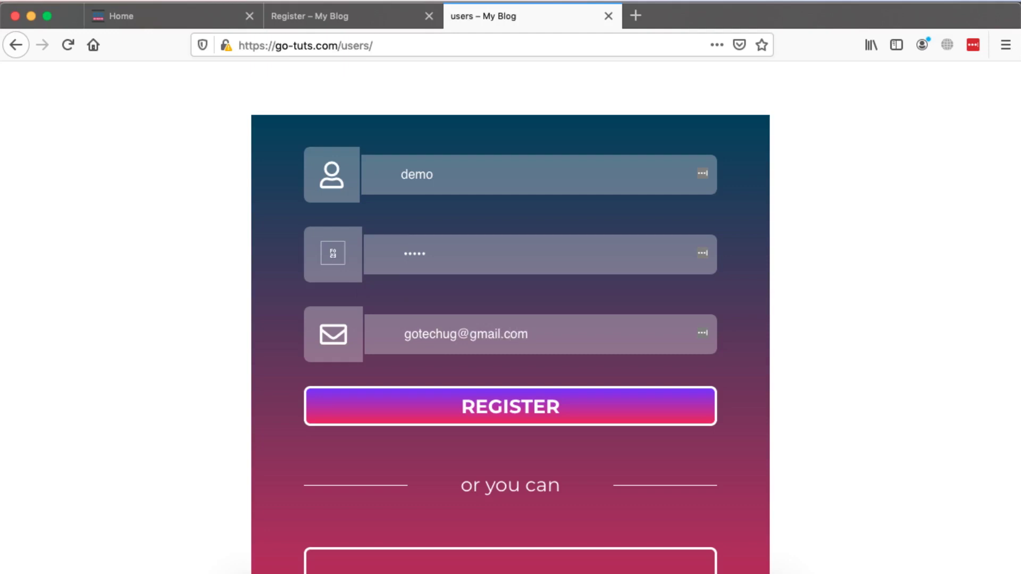
{"action": "left_click", "coordinate": [504, 420]}
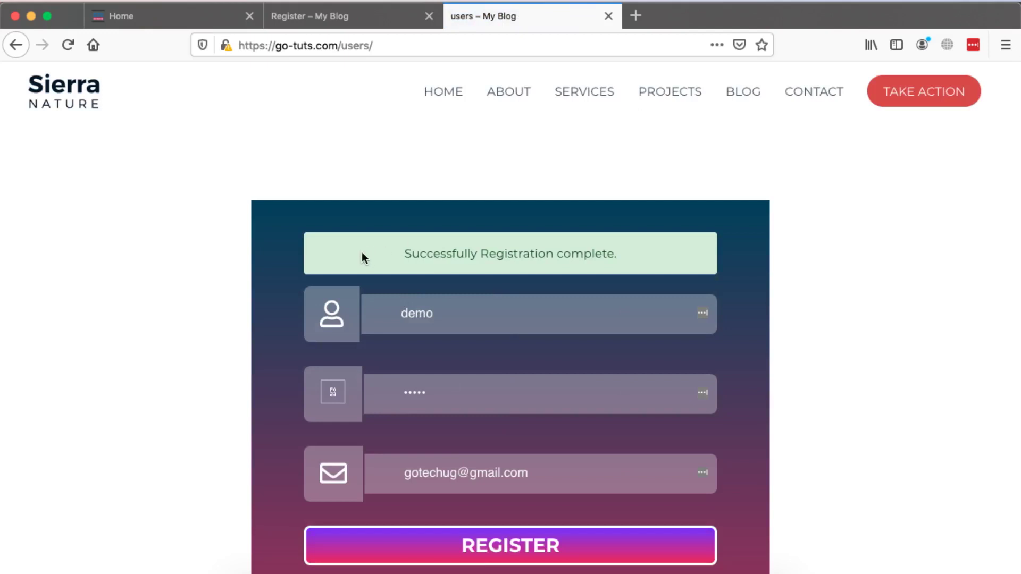
{"action": "scroll", "coordinate": [543, 256], "scroll_direction": "down", "scroll_amount": 3}
{"action": "scroll", "coordinate": [541, 256], "scroll_direction": "down", "scroll_amount": 1}
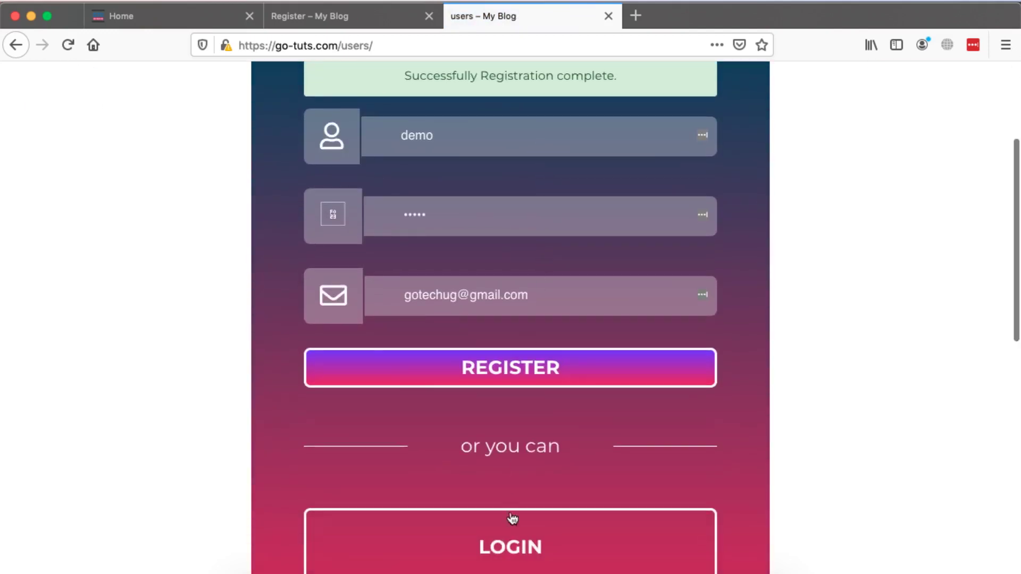
Back in the admin browser, open the WordPress Users list from the Pages tab.
{"action": "left_click", "coordinate": [559, 570]}
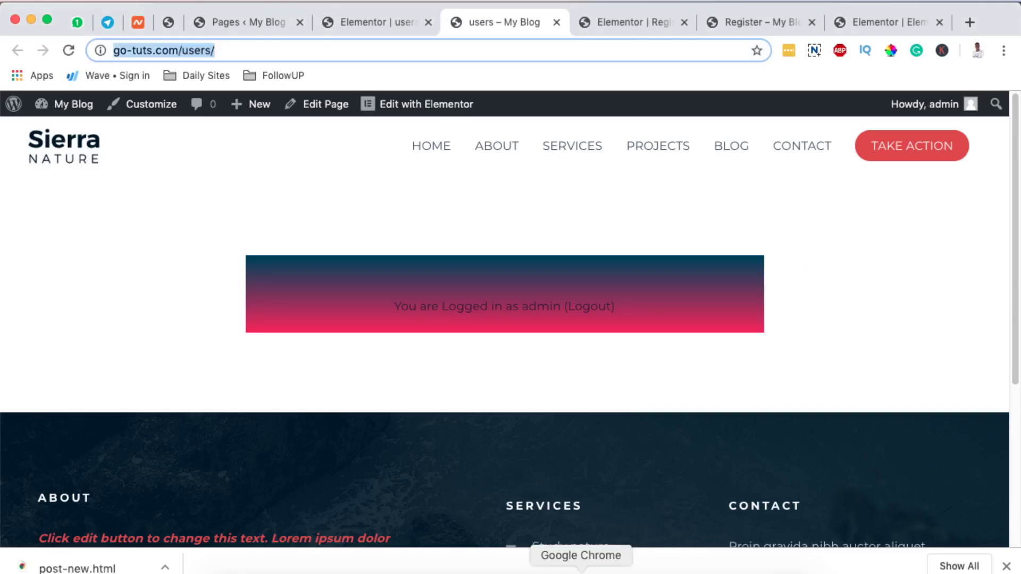
{"action": "left_click", "coordinate": [368, 24]}
{"action": "left_click", "coordinate": [231, 23]}
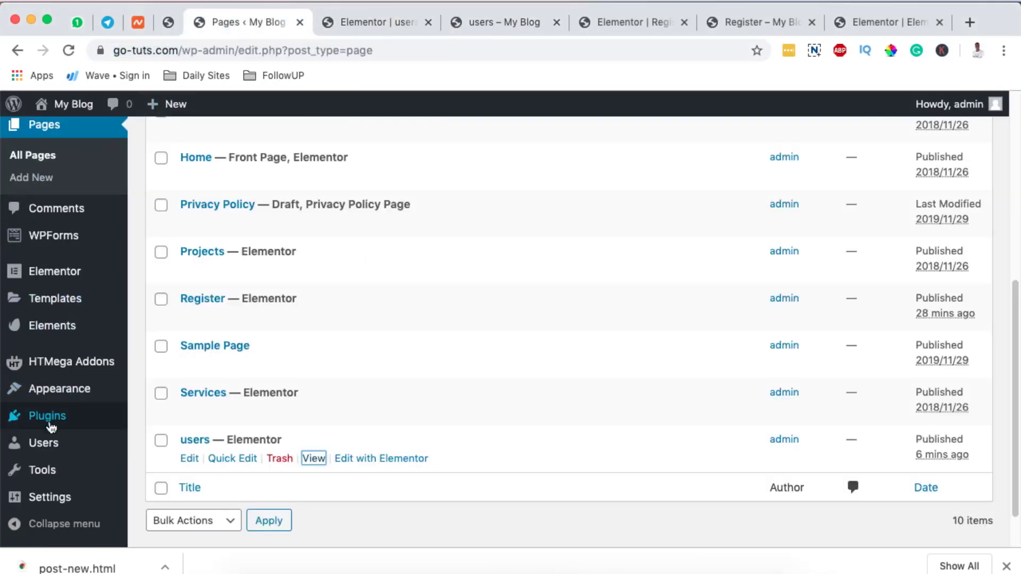
{"action": "left_click", "coordinate": [50, 447]}
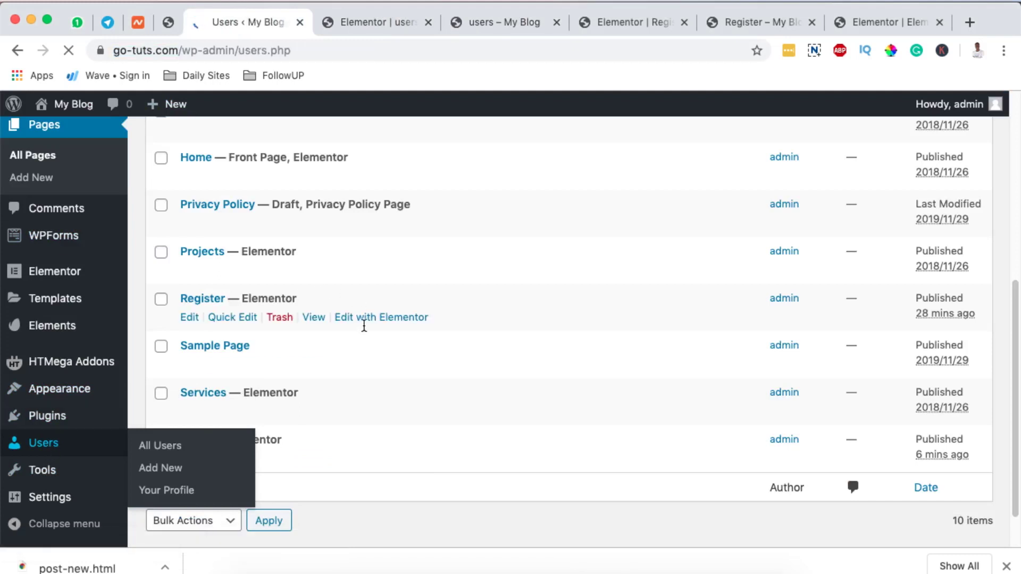
Open the demo subscriber's Edit User profile and scroll through its stored details.
{"action": "scroll", "coordinate": [362, 335], "scroll_direction": "down", "scroll_amount": 2}
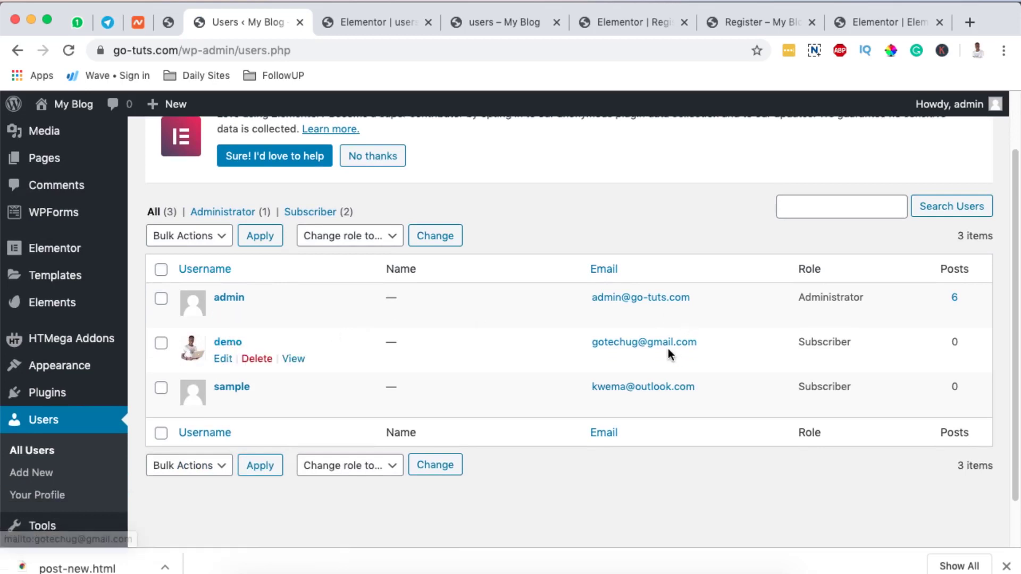
{"action": "left_click", "coordinate": [223, 360]}
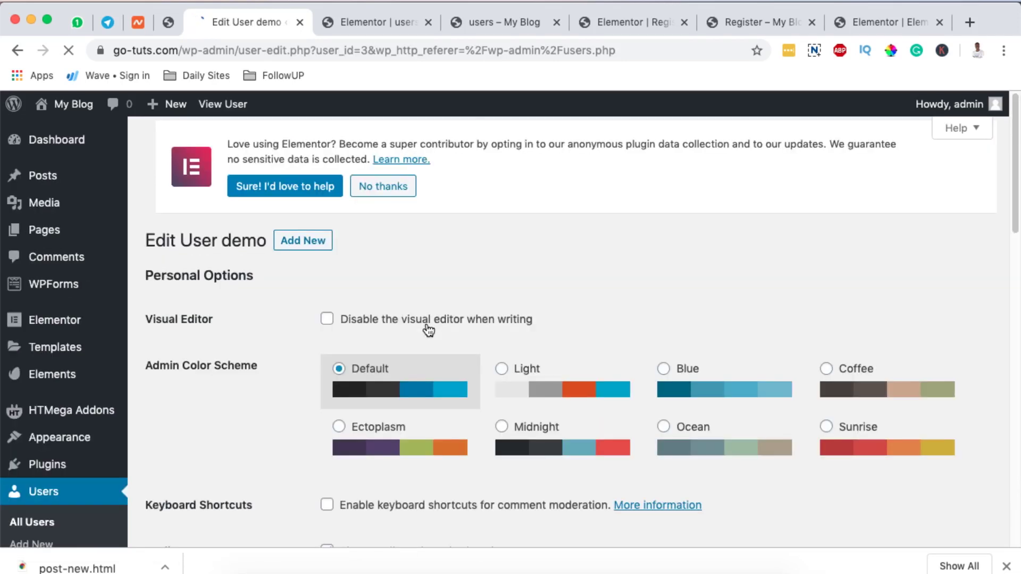
{"action": "scroll", "coordinate": [429, 330], "scroll_direction": "down", "scroll_amount": 10}
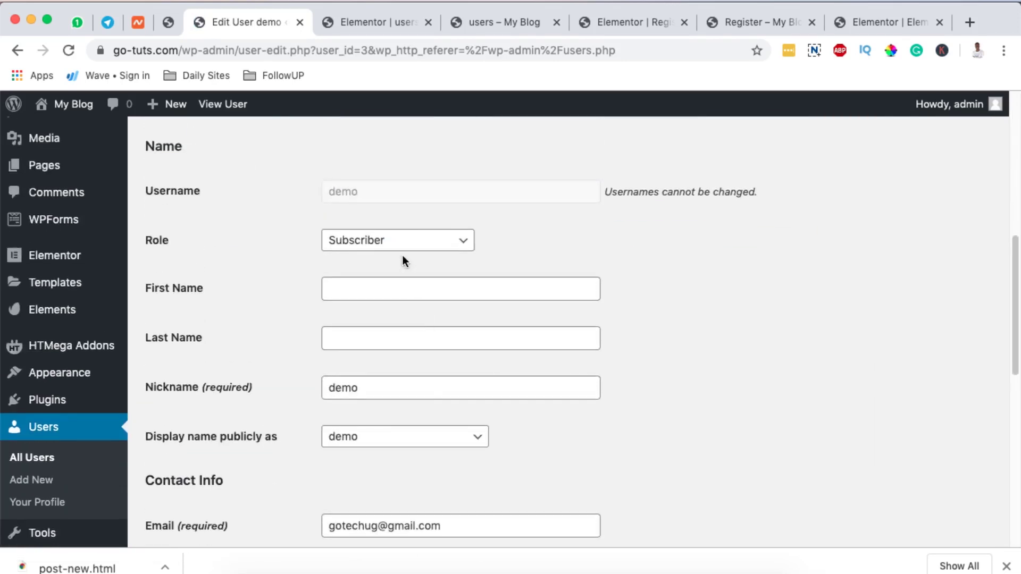
{"action": "scroll", "coordinate": [399, 388], "scroll_direction": "down", "scroll_amount": 3}
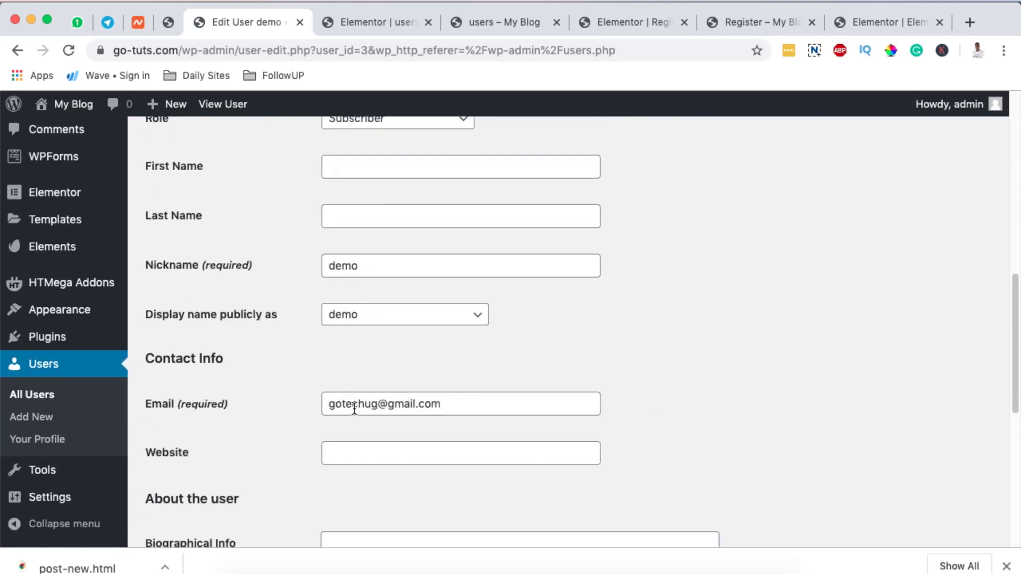
{"action": "scroll", "coordinate": [470, 404], "scroll_direction": "down", "scroll_amount": 8}
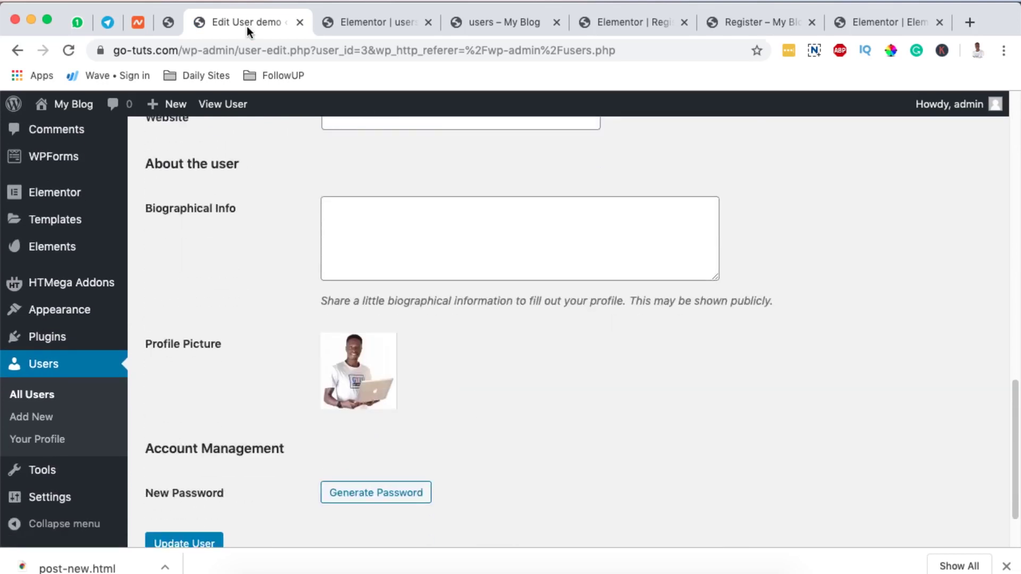
{"action": "scroll", "coordinate": [400, 396], "scroll_direction": "up", "scroll_amount": 9}
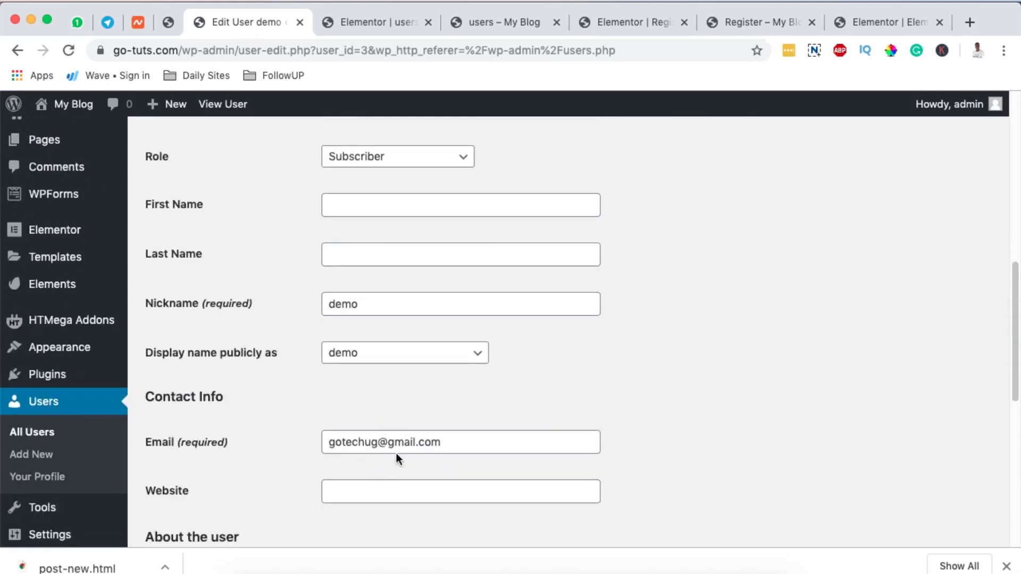
{"action": "scroll", "coordinate": [350, 284], "scroll_direction": "up", "scroll_amount": 10}
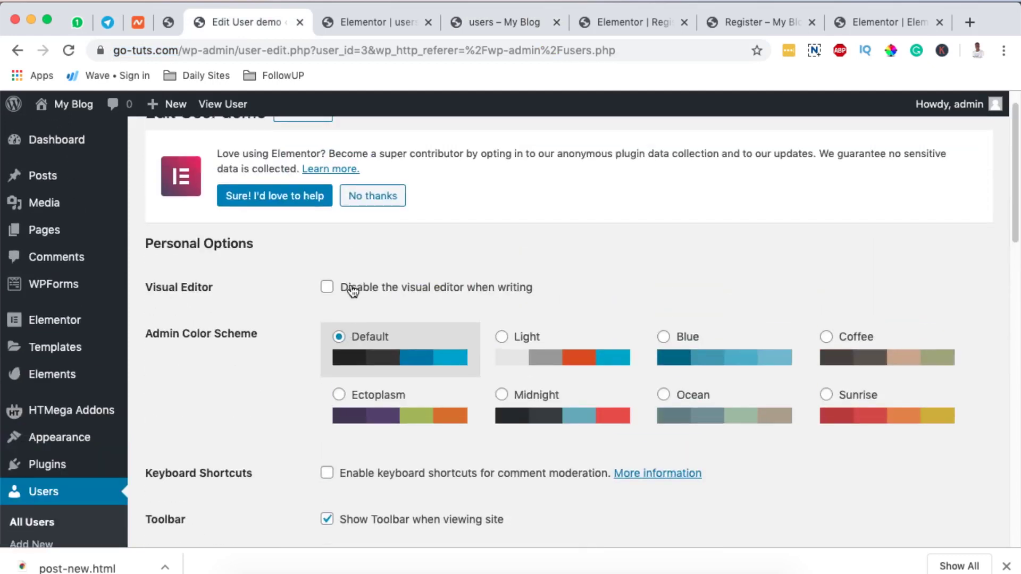
{"action": "scroll", "coordinate": [352, 289], "scroll_direction": "down", "scroll_amount": 14}
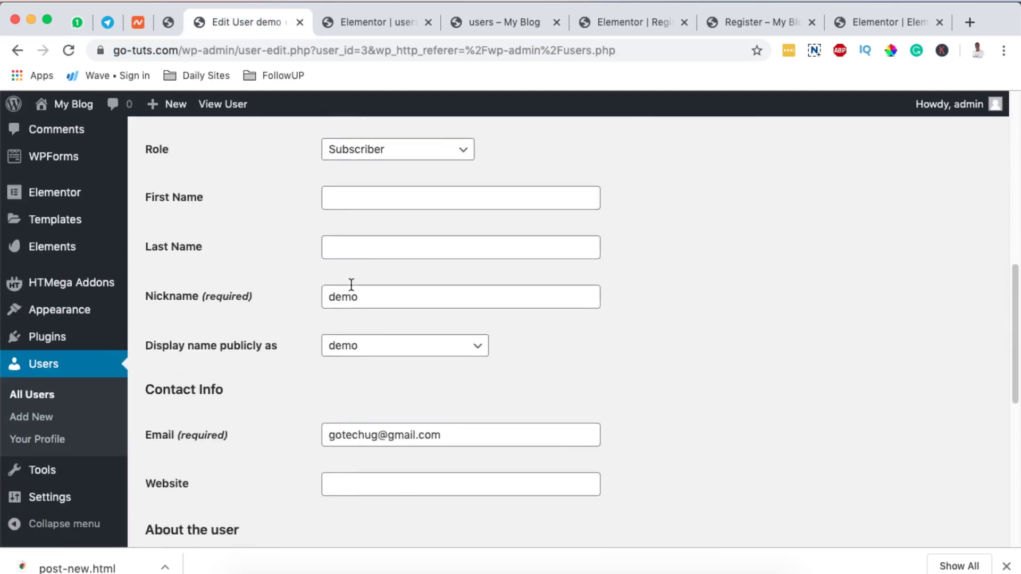
{"action": "scroll", "coordinate": [352, 285], "scroll_direction": "down", "scroll_amount": 2}
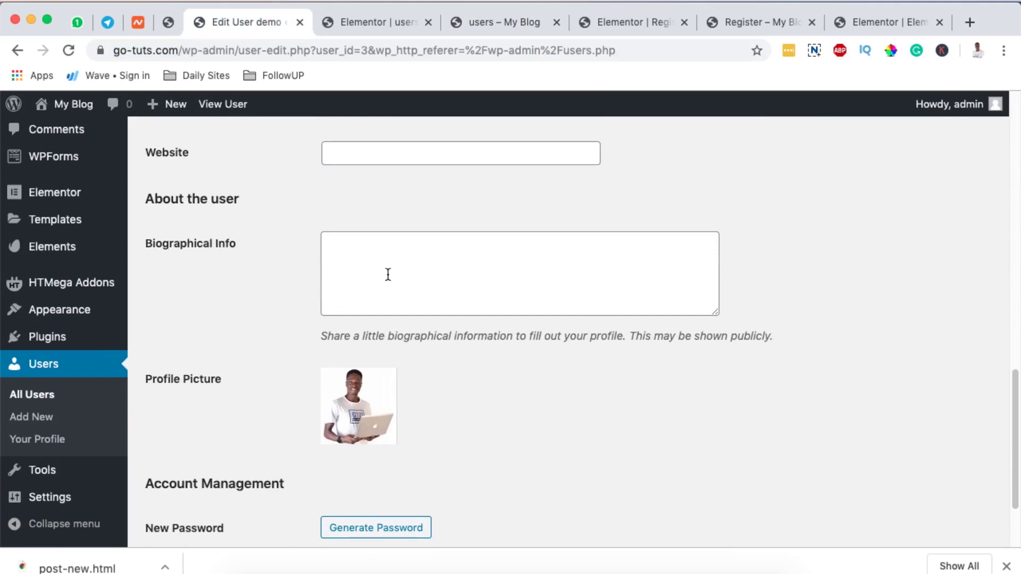
{"action": "scroll", "coordinate": [383, 282], "scroll_direction": "down", "scroll_amount": 4}
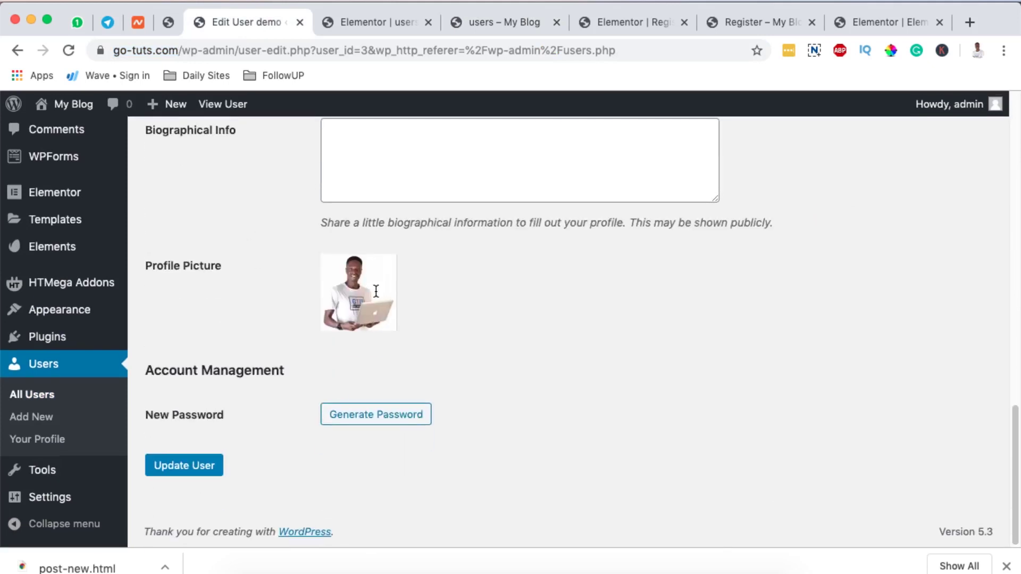
{"action": "scroll", "coordinate": [376, 293], "scroll_direction": "up", "scroll_amount": 2}
{"action": "scroll", "coordinate": [376, 290], "scroll_direction": "down", "scroll_amount": 1}
{"action": "scroll", "coordinate": [480, 364], "scroll_direction": "up", "scroll_amount": 10}
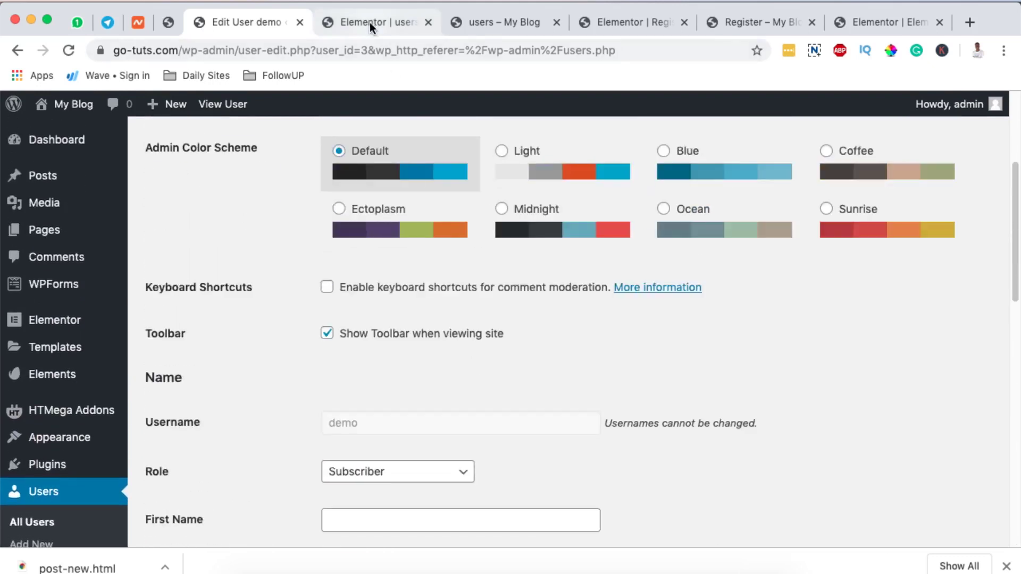
Scroll the Elementor users page preview down to the Login button, then return to Firefox.
{"action": "left_click", "coordinate": [393, 24]}
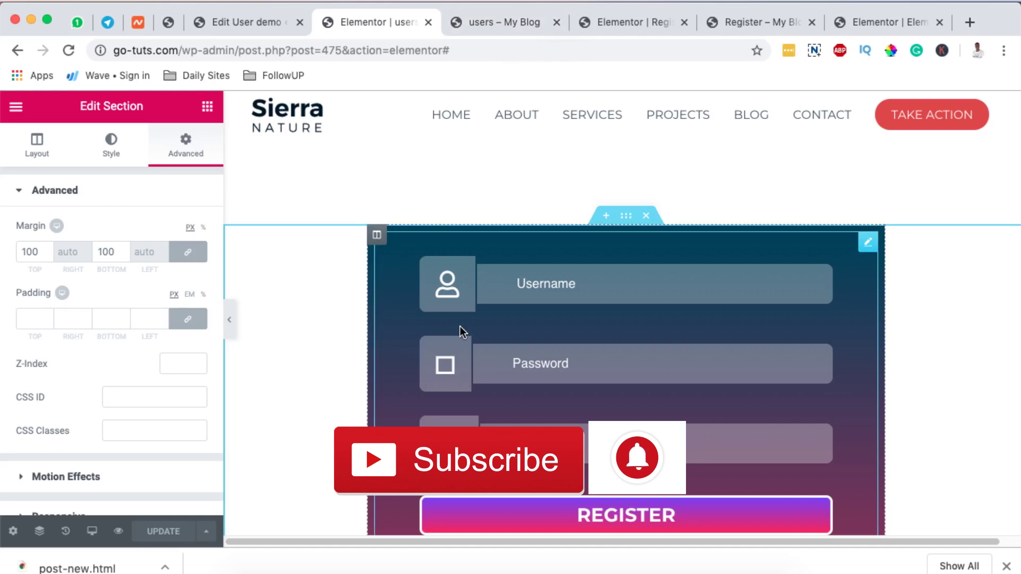
{"action": "scroll", "coordinate": [460, 327], "scroll_direction": "down", "scroll_amount": 5}
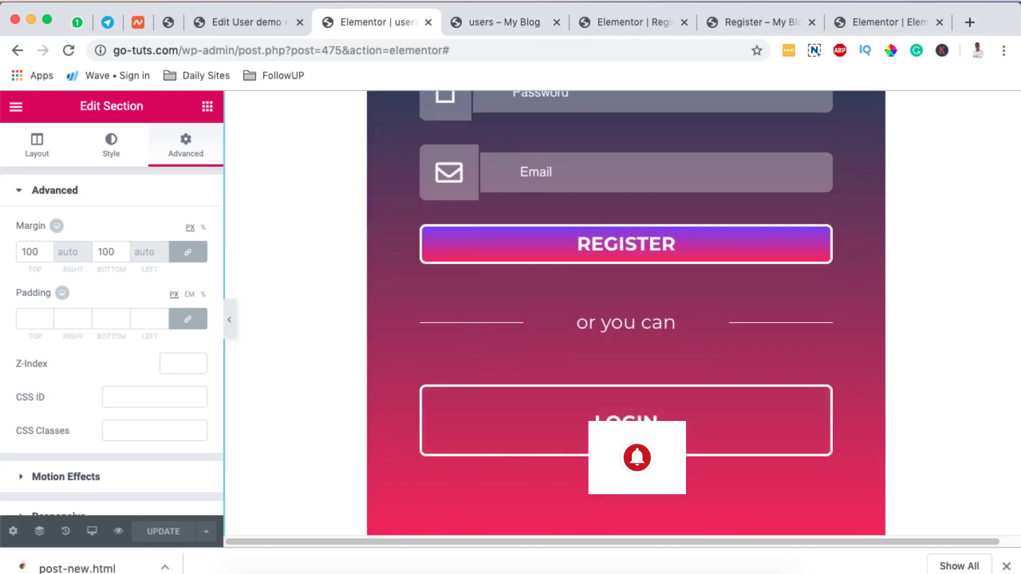
{"action": "left_click", "coordinate": [551, 570]}
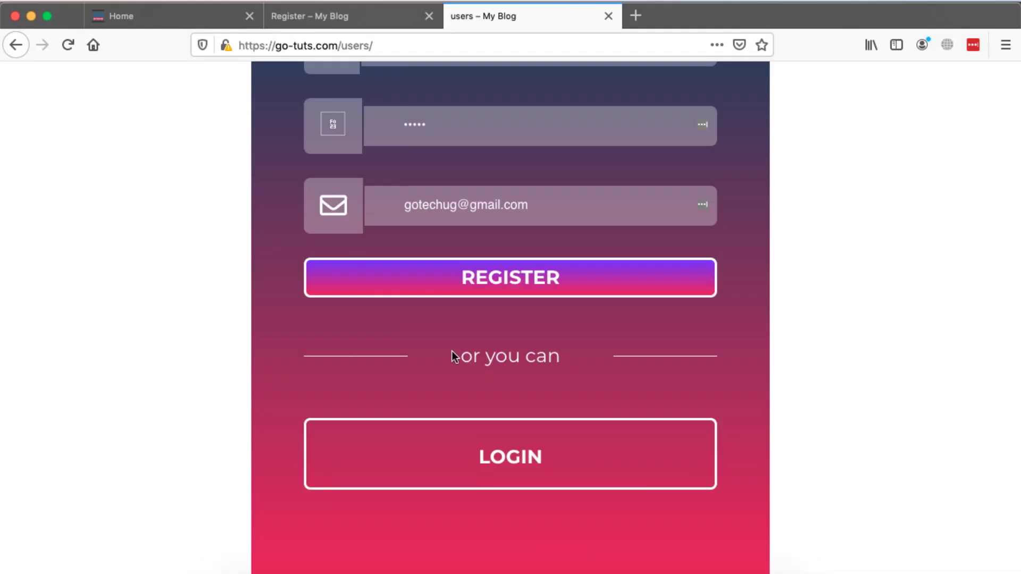